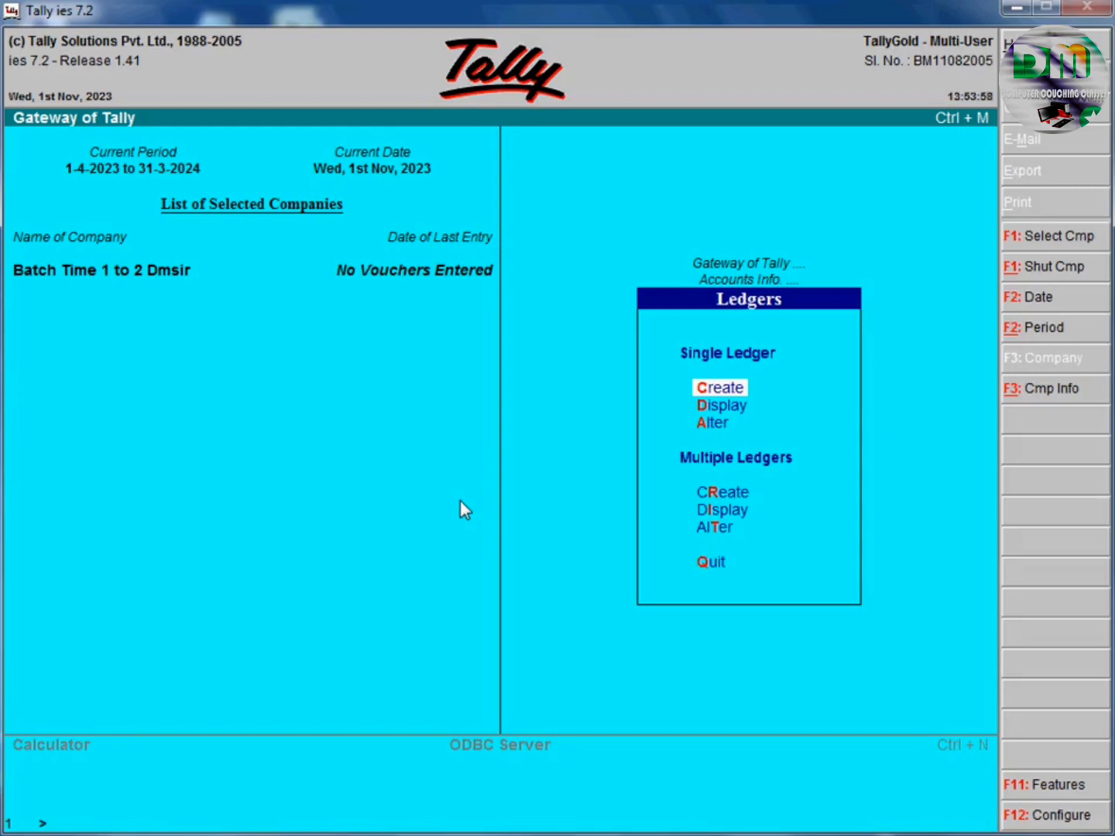
# Leave the Ledgers menu and return to the Gateway of Tally.
pyautogui.press('Escape')
pyautogui.press('Escape')
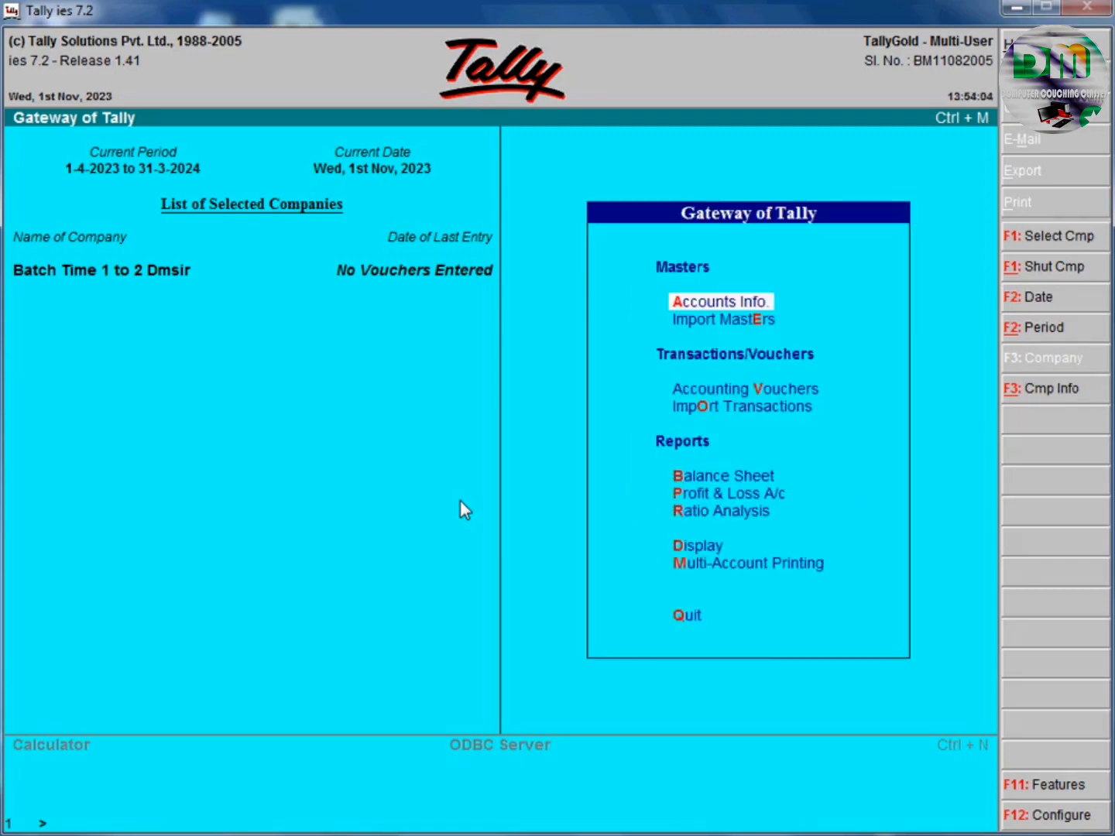
# Go to Accounts Info > Ledgers > Single Ledger Display to list Cash and Profit & Loss A/c.
pyautogui.press('Return')
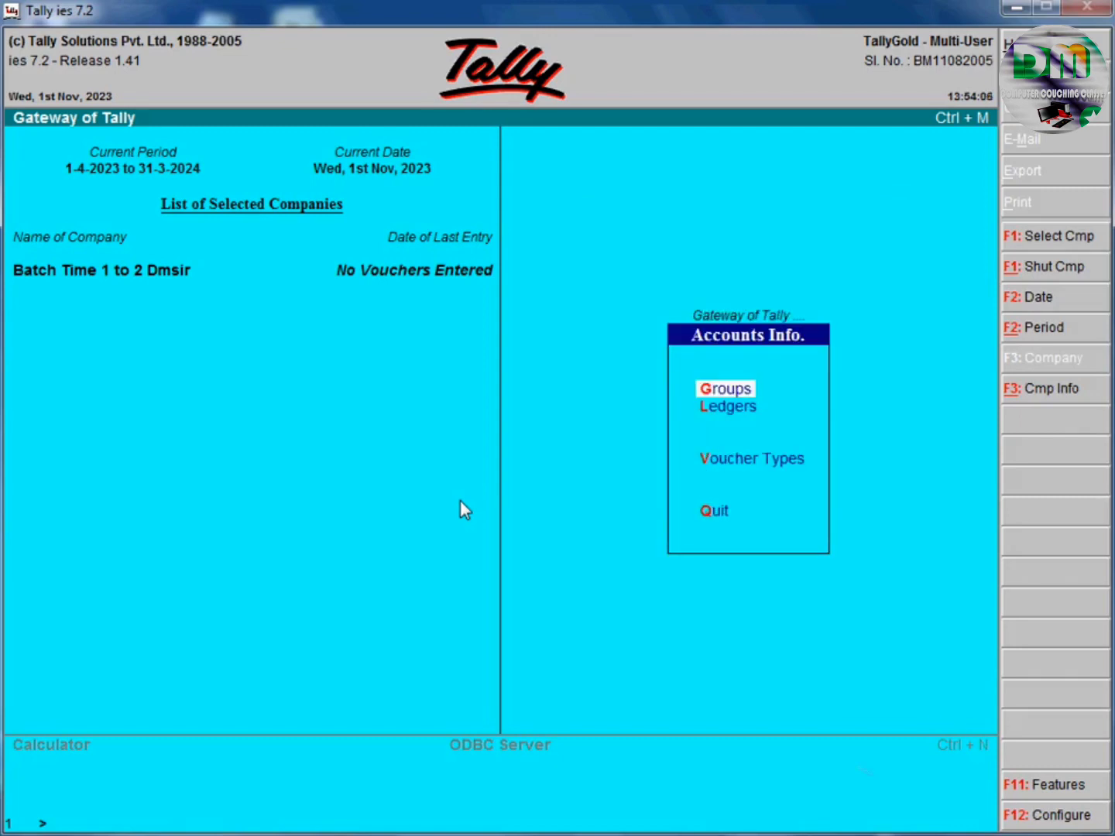
pyautogui.press('Down')
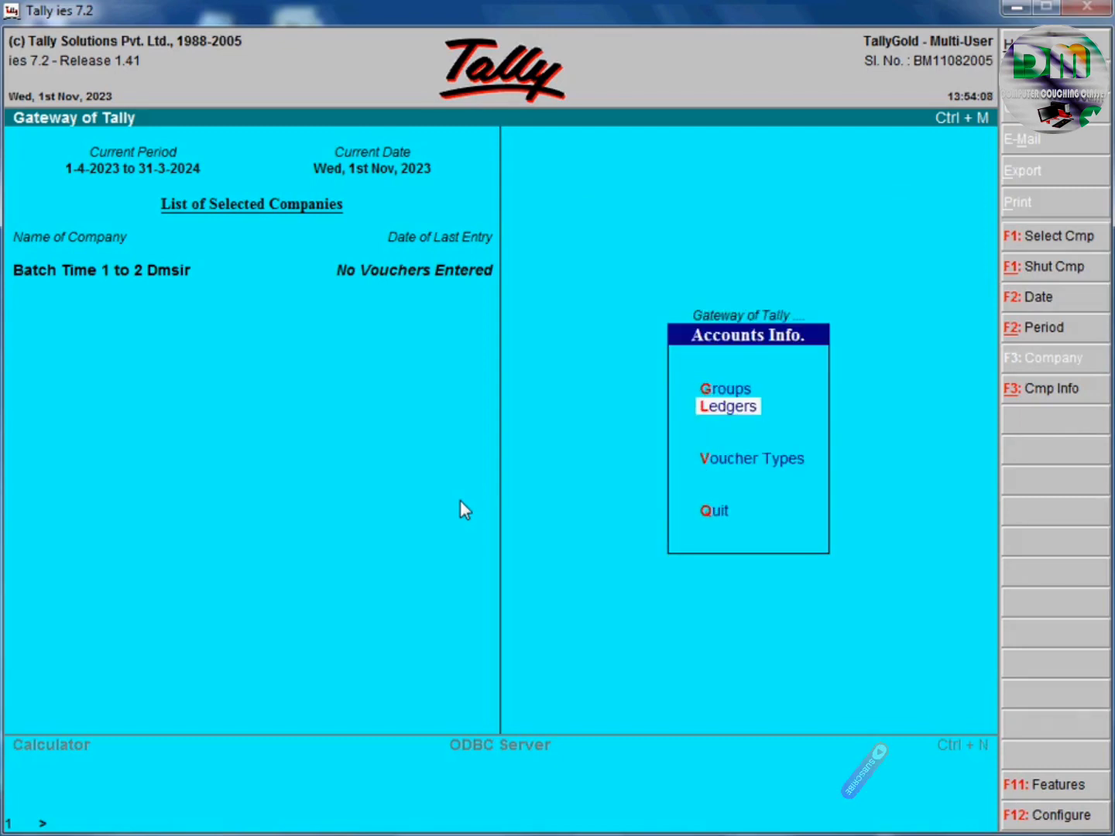
pyautogui.press('Return')
pyautogui.press('Down')
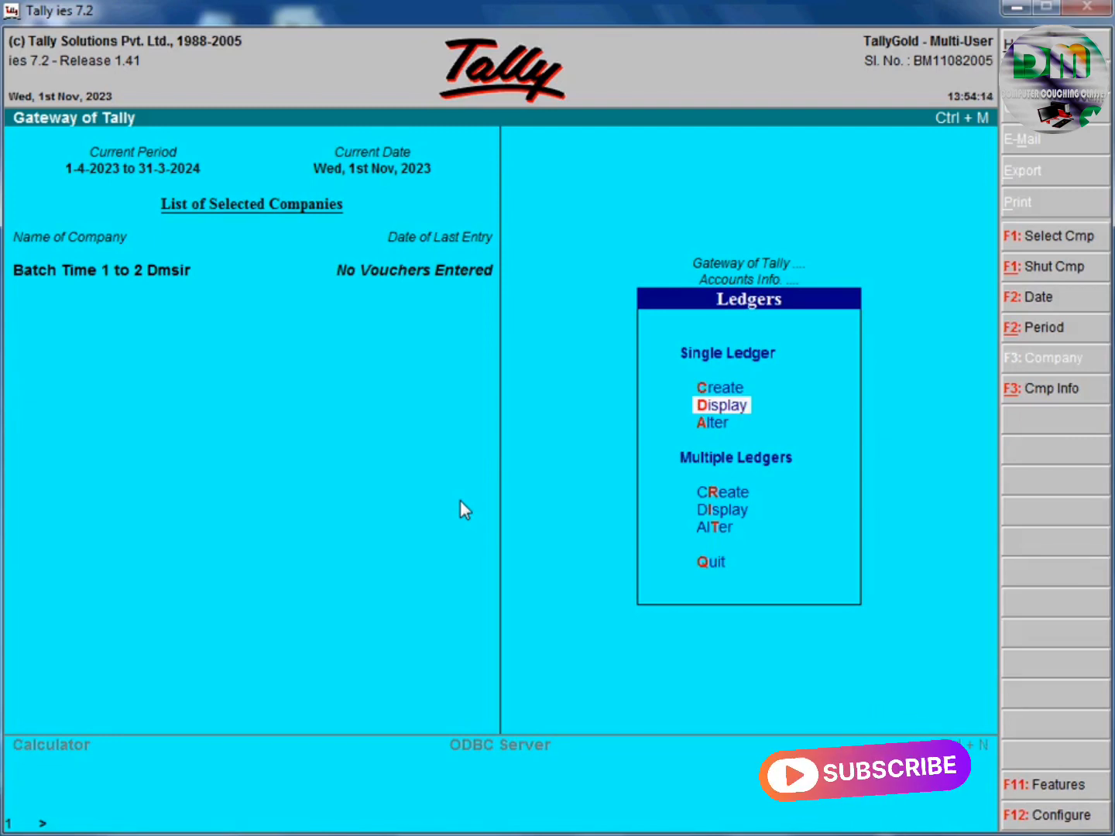
pyautogui.press('Return')
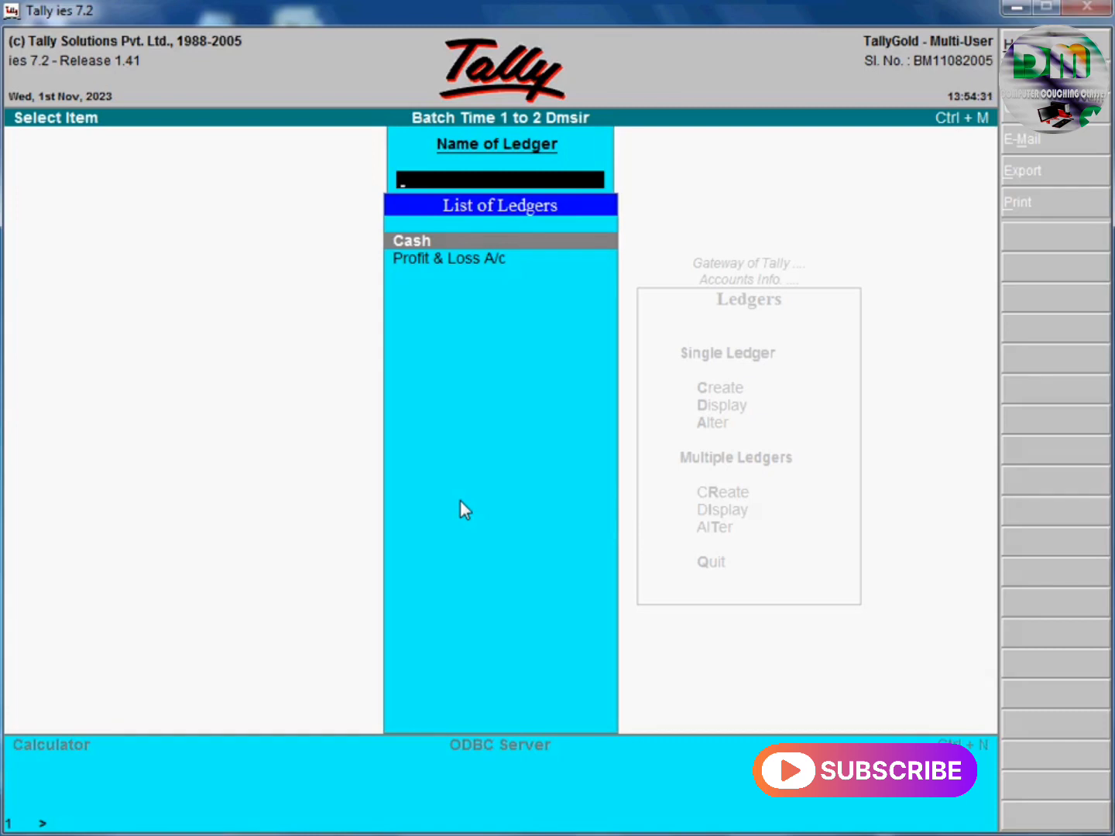
# View the Cash and Profit & Loss A/c ledgers, then return to the Ledgers menu.
pyautogui.press('Return')
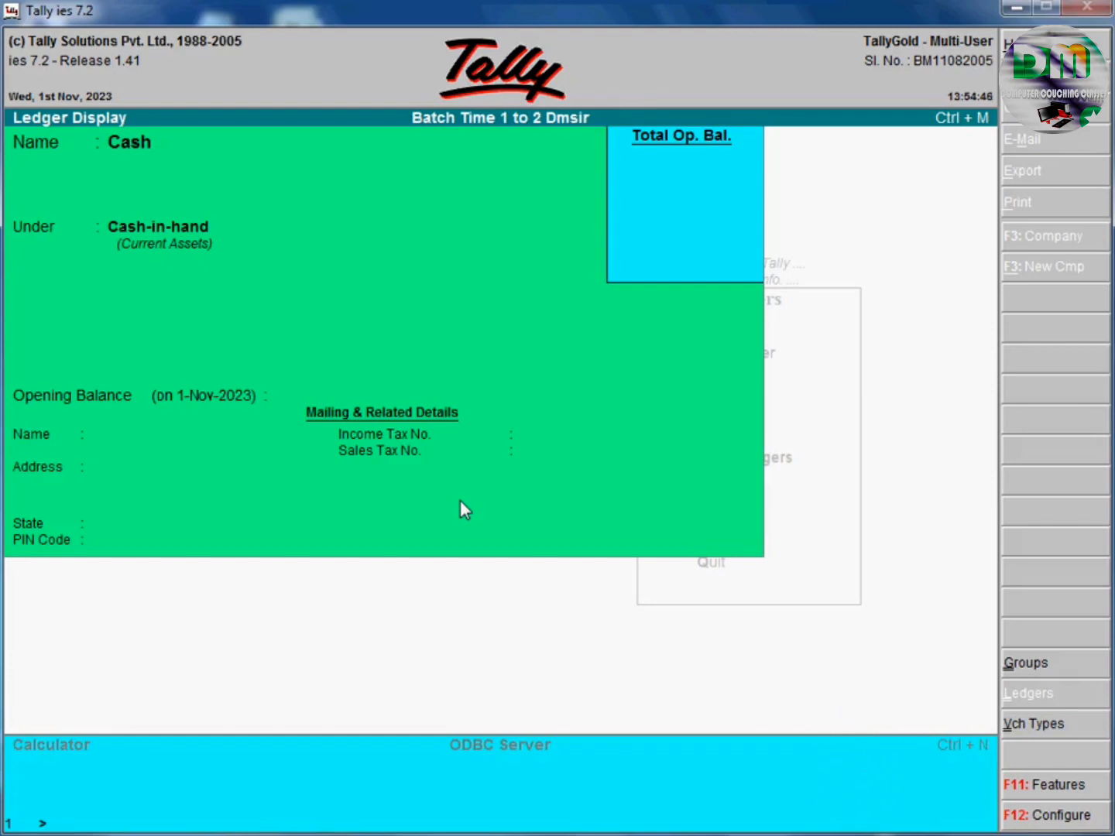
pyautogui.press('Escape')
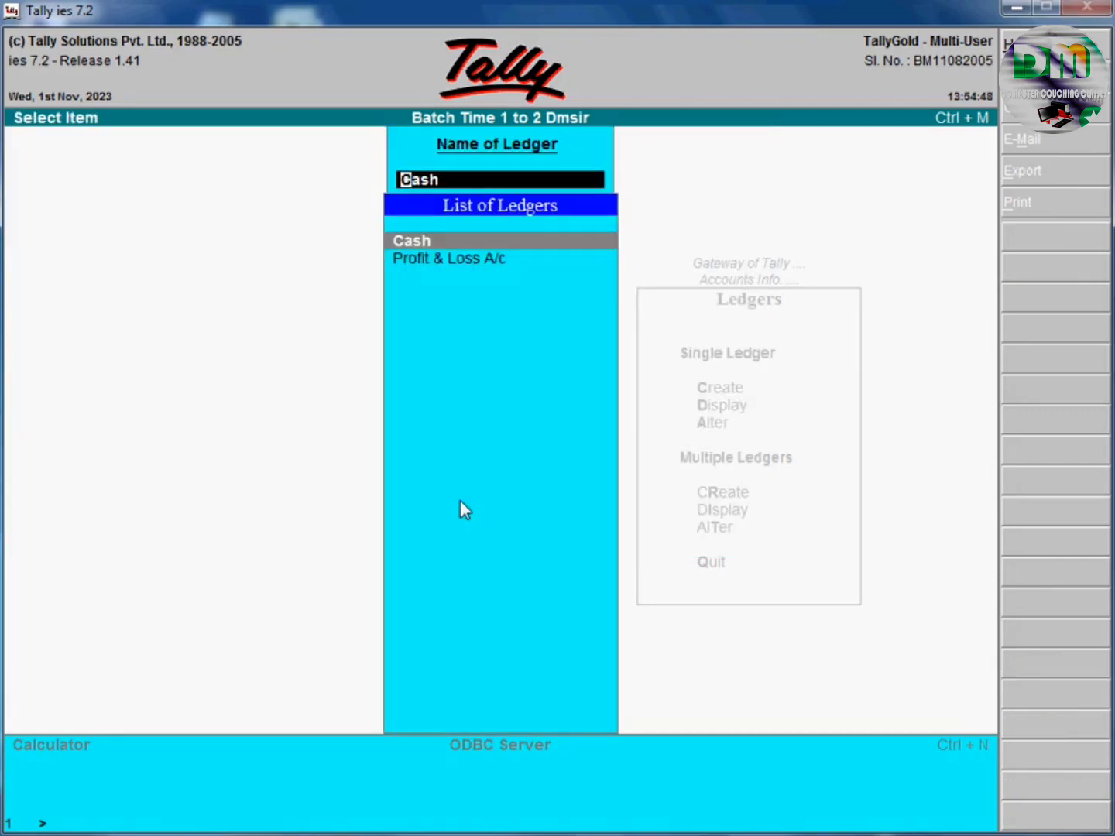
pyautogui.press('Down')
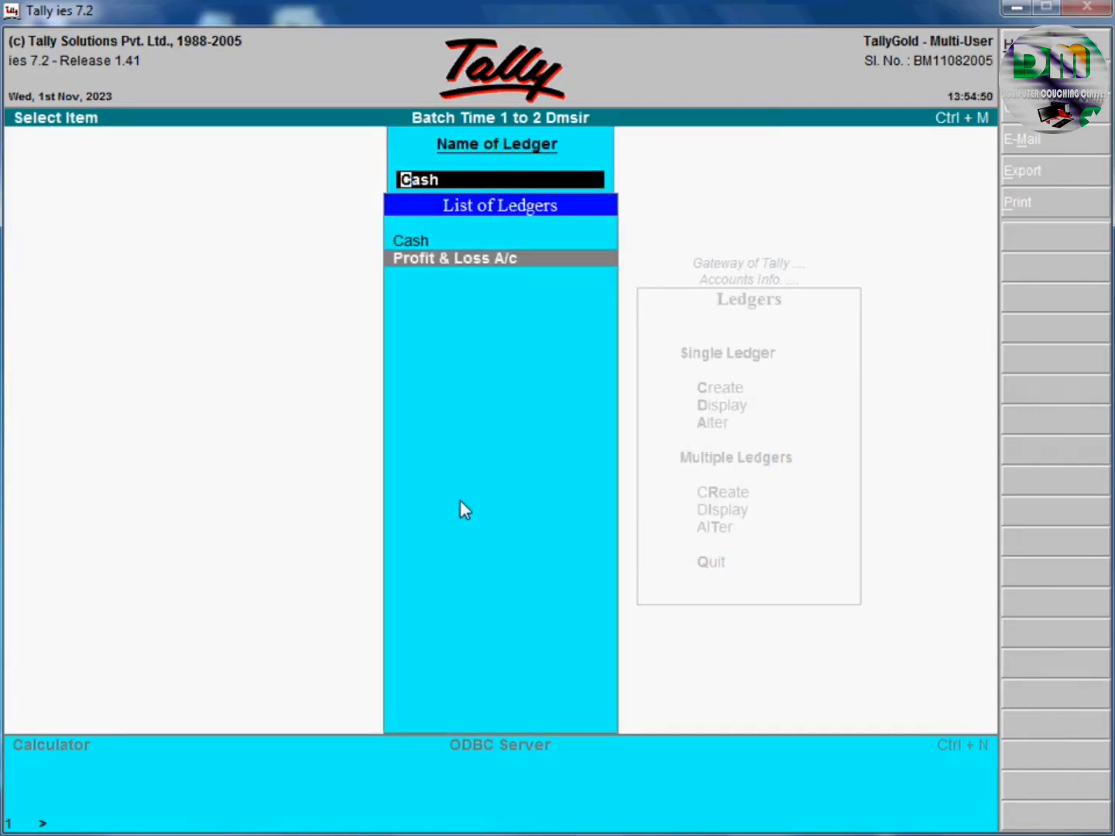
pyautogui.press('Return')
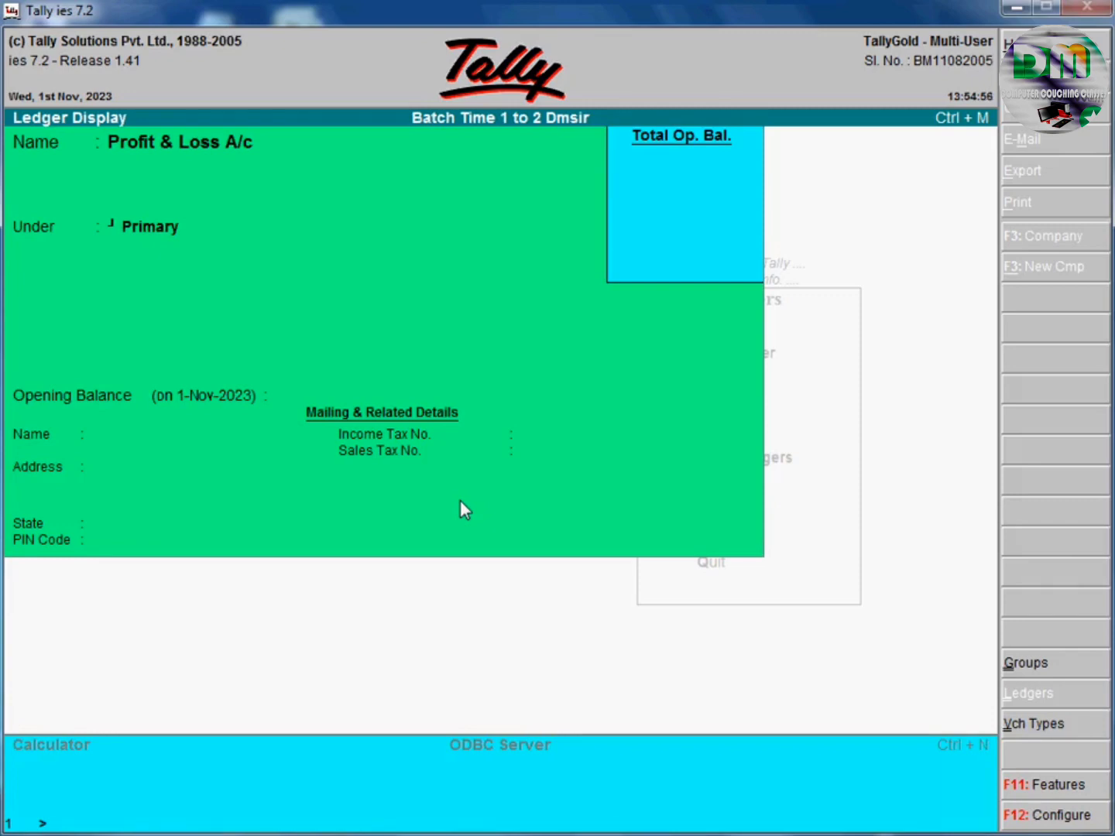
pyautogui.press('Escape')
pyautogui.press('BackSpace')
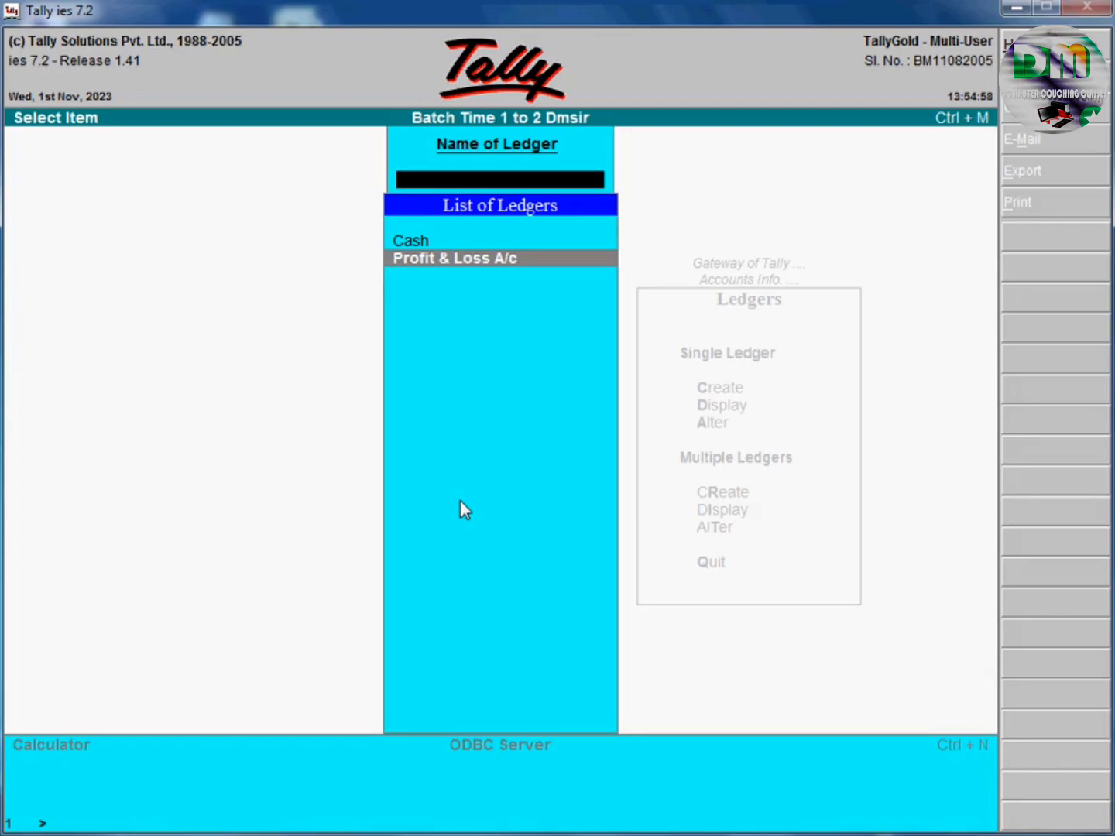
pyautogui.press('Escape')
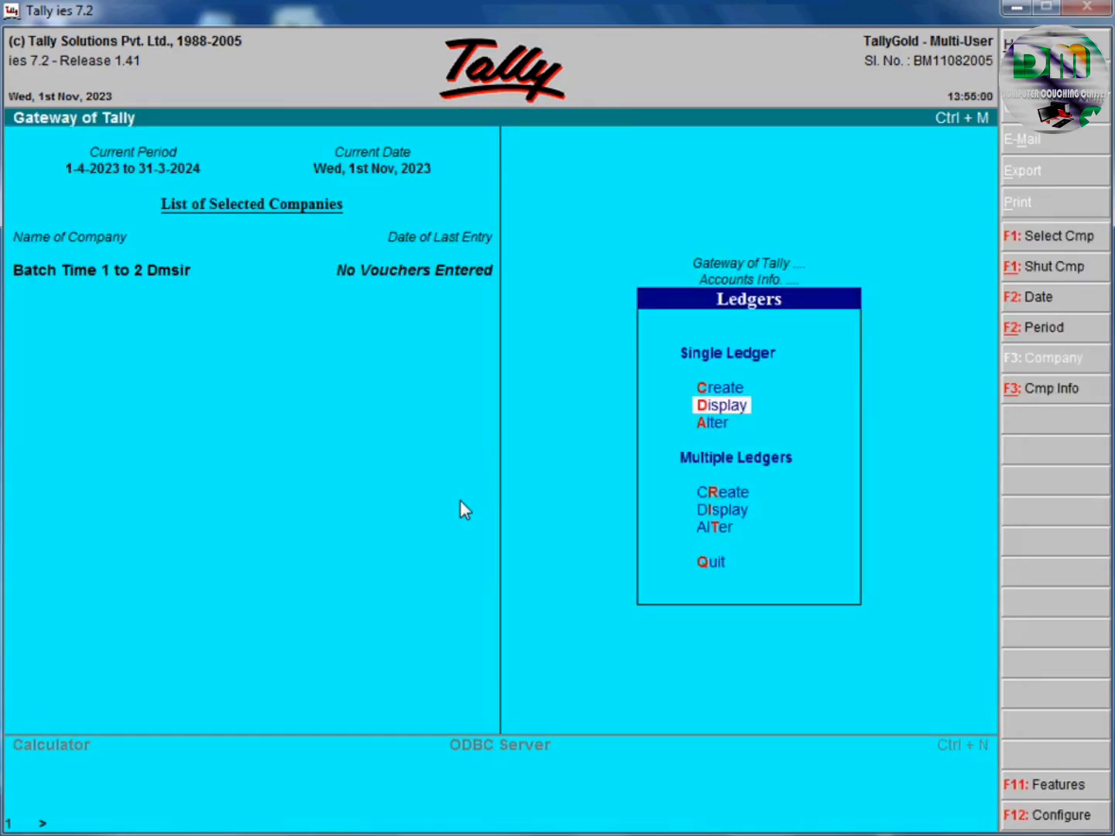
# Start a new single ledger, which defaults to the Capital Account group.
pyautogui.press('Up')
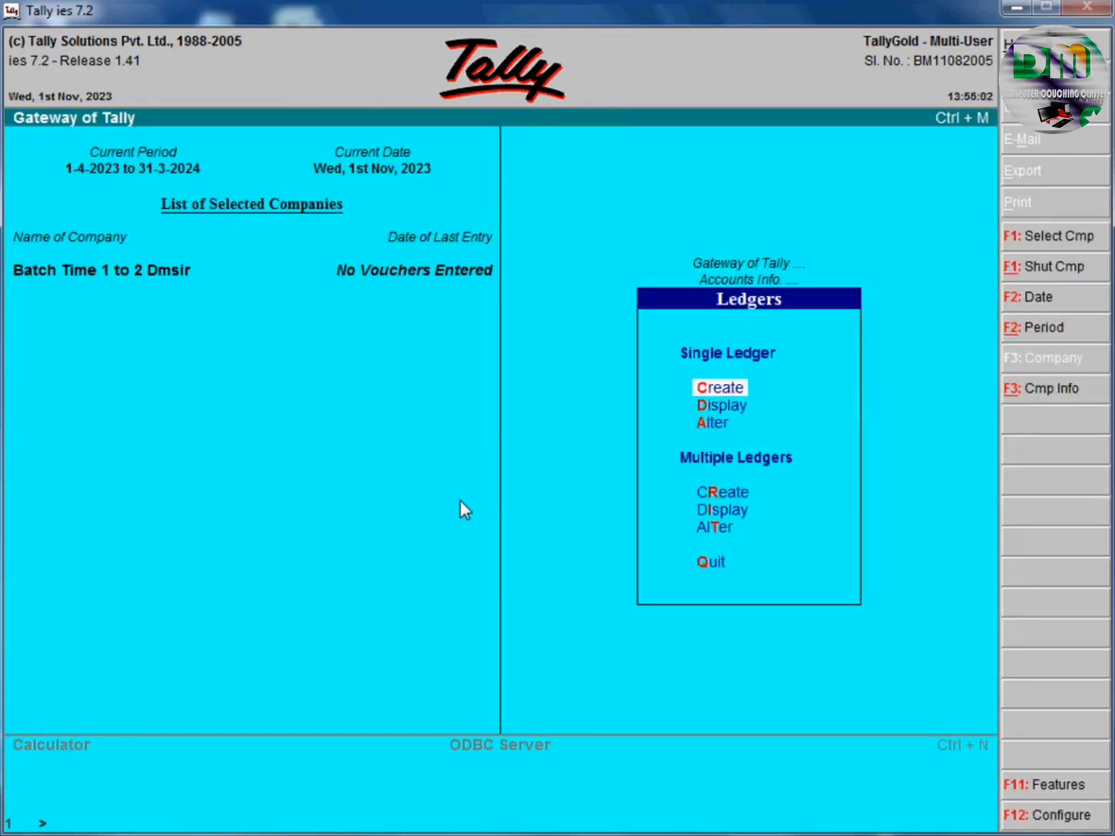
pyautogui.press('Return')
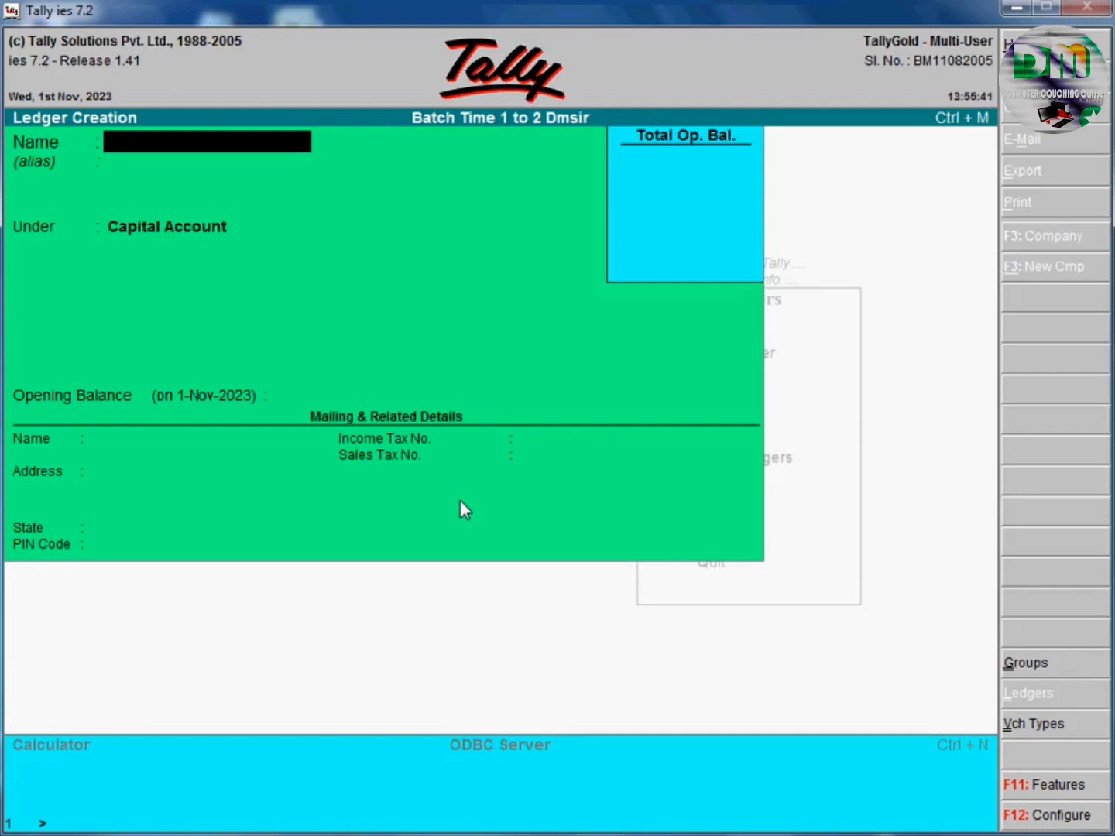
# Name the new ledger 'Bank Batch Dmsir', leave the alias blank, and move on to the group.
pyautogui.write('Bbaan')
pyautogui.press('BackSpace')
pyautogui.press('BackSpace')
pyautogui.press('BackSpace')
pyautogui.press('BackSpace')
pyautogui.write('ank')
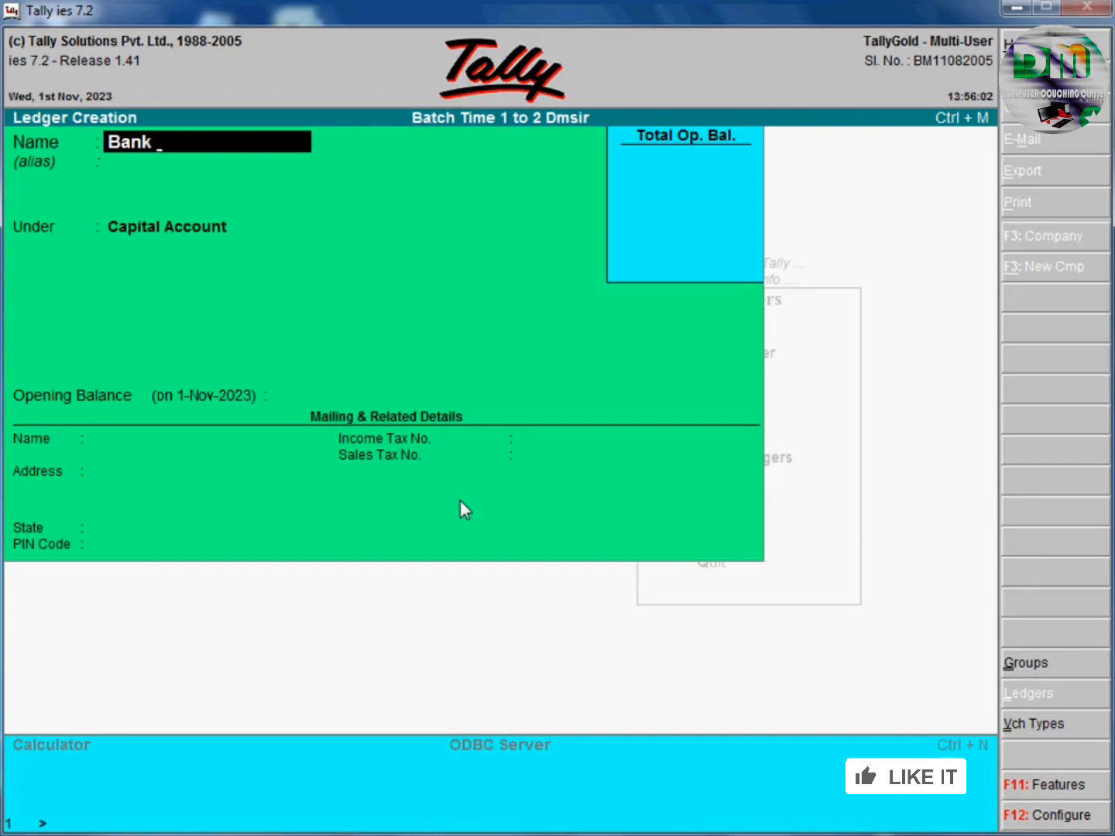
pyautogui.write('Baatc')
pyautogui.press('BackSpace')
pyautogui.press('BackSpace')
pyautogui.press('BackSpace')
pyautogui.press('BackSpace')
pyautogui.press('BackSpace')
pyautogui.write('b')
pyautogui.press('BackSpace')
pyautogui.write('Battc')
pyautogui.press('BackSpace')
pyautogui.press('BackSpace')
pyautogui.write('chh')
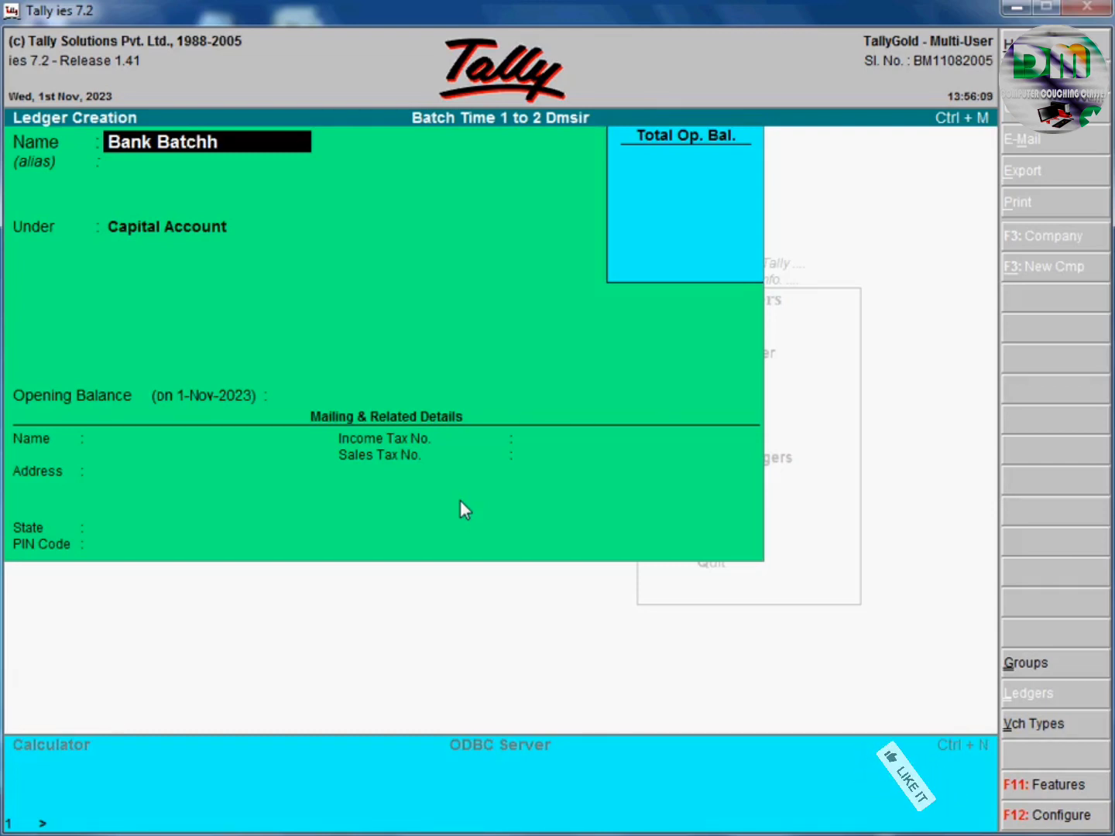
pyautogui.press('BackSpace')
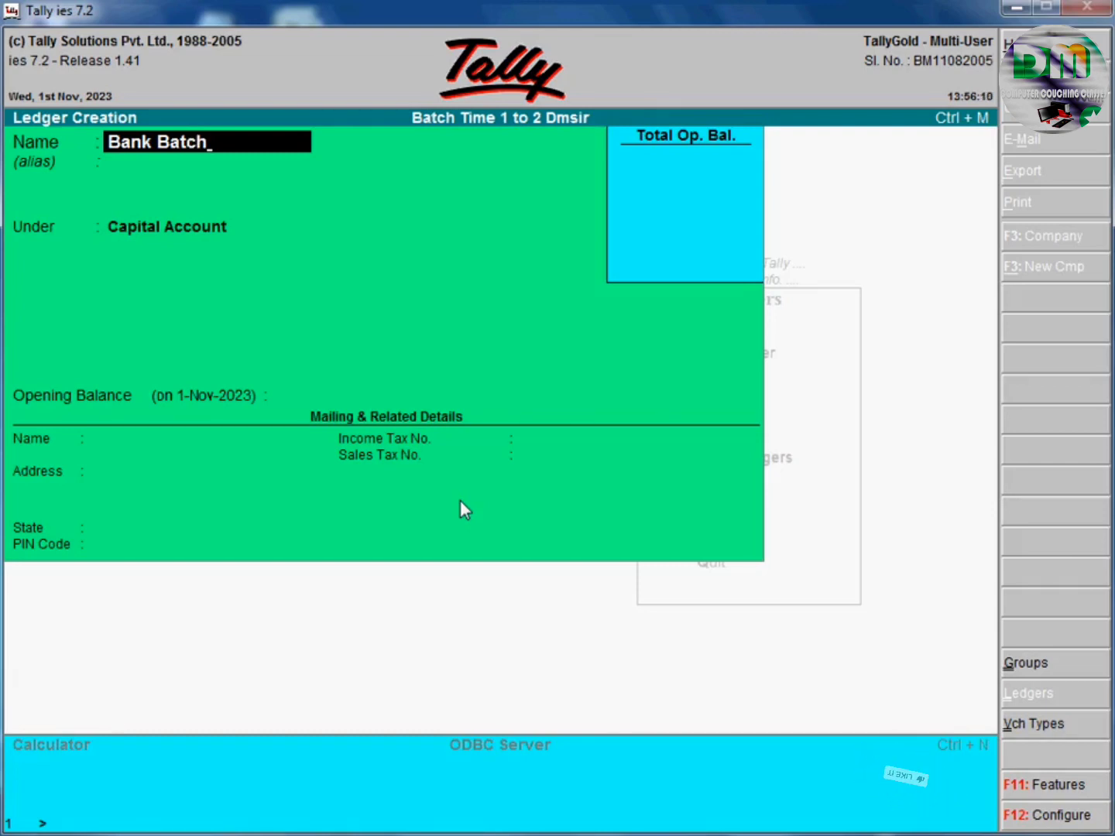
pyautogui.write('Ddm')
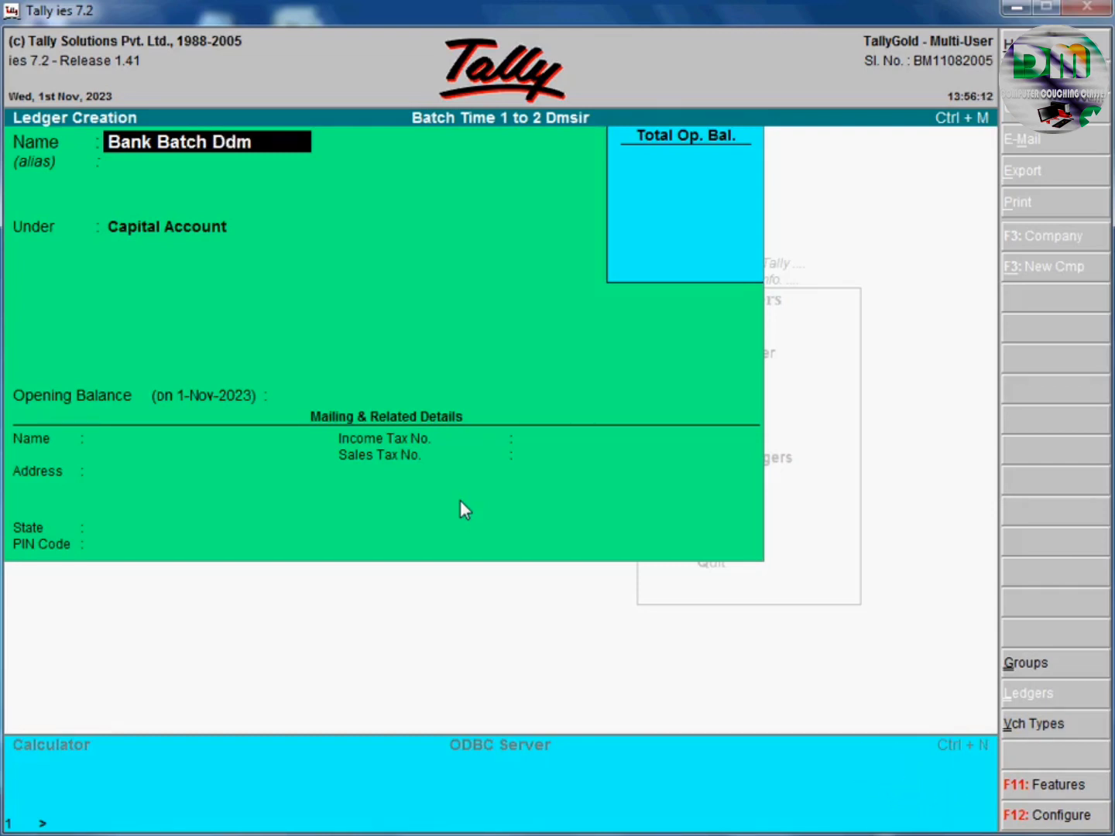
pyautogui.press('BackSpace')
pyautogui.press('BackSpace')
pyautogui.press('BackSpace')
pyautogui.write('dmsir')
pyautogui.press('Return')
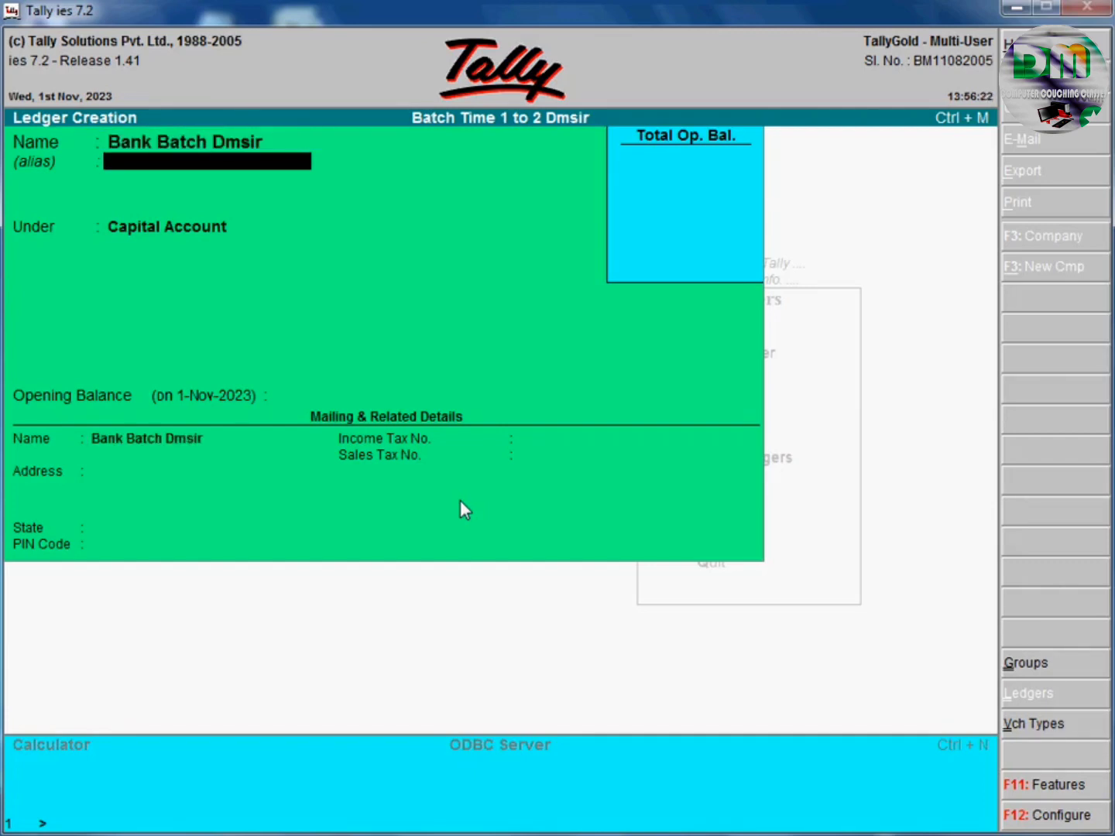
pyautogui.press('Return')
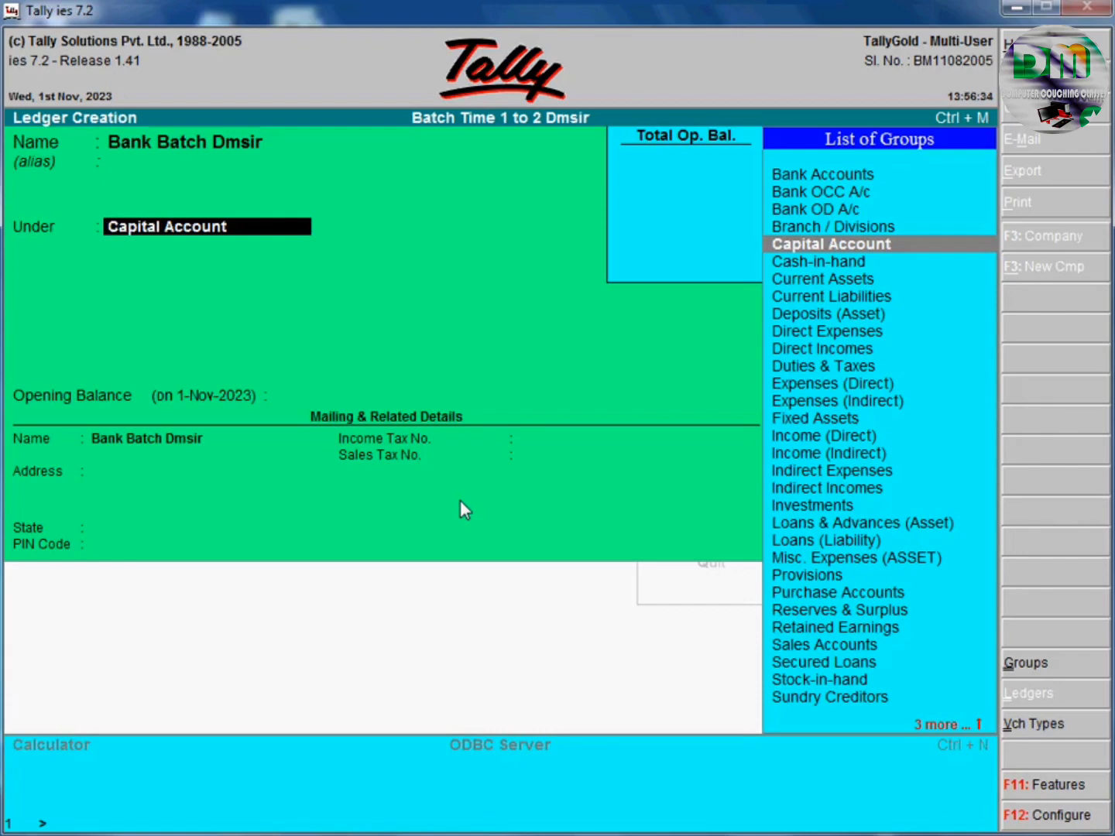
# Place Bank Batch Dmsir under the Bank Accounts group.
pyautogui.press('Up')
pyautogui.press('Up')
pyautogui.press('Up')
pyautogui.press('Up')
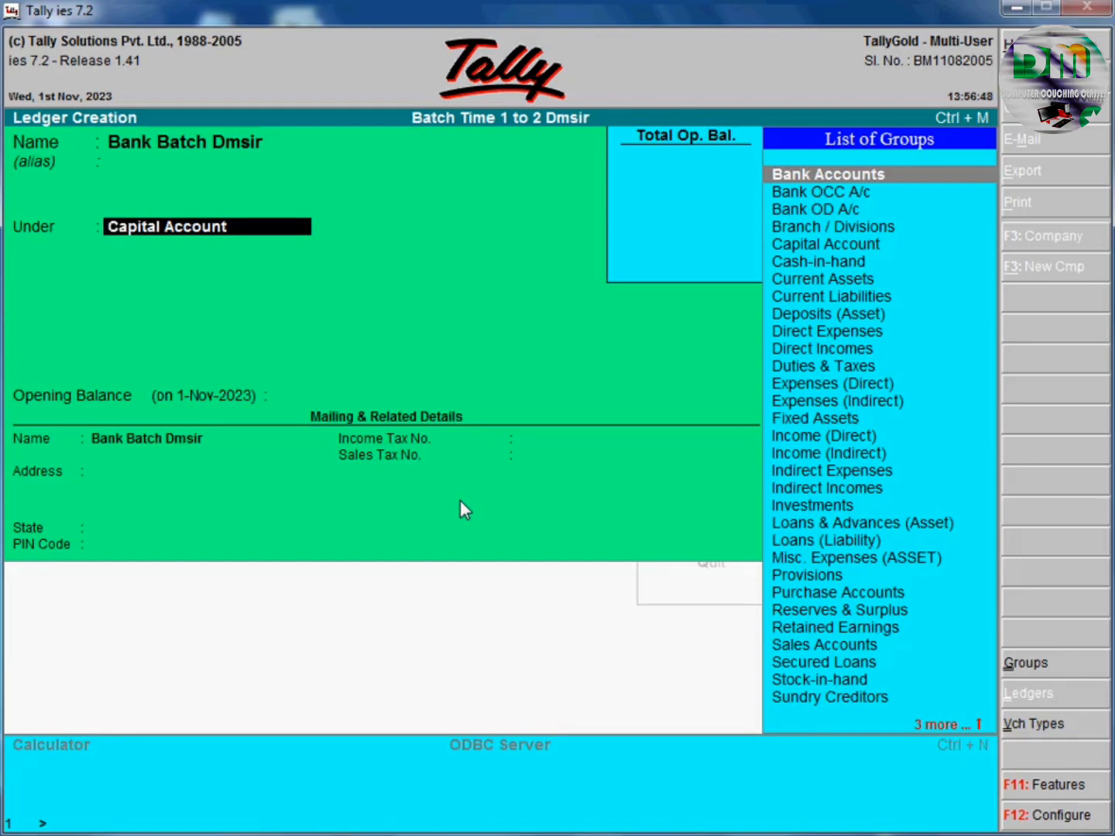
pyautogui.press('Return')
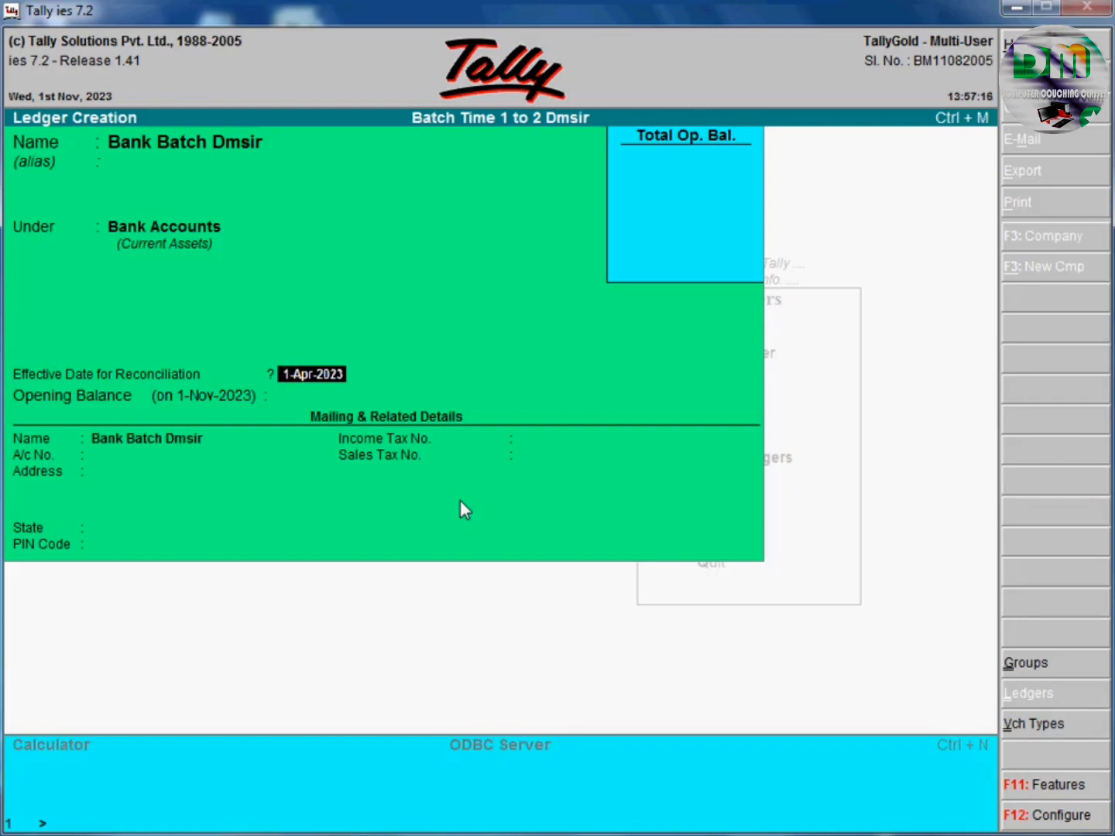
# Keep the 1-Apr-2023 reconciliation date and no opening balance, and enter the bank account number.
pyautogui.press('Return')
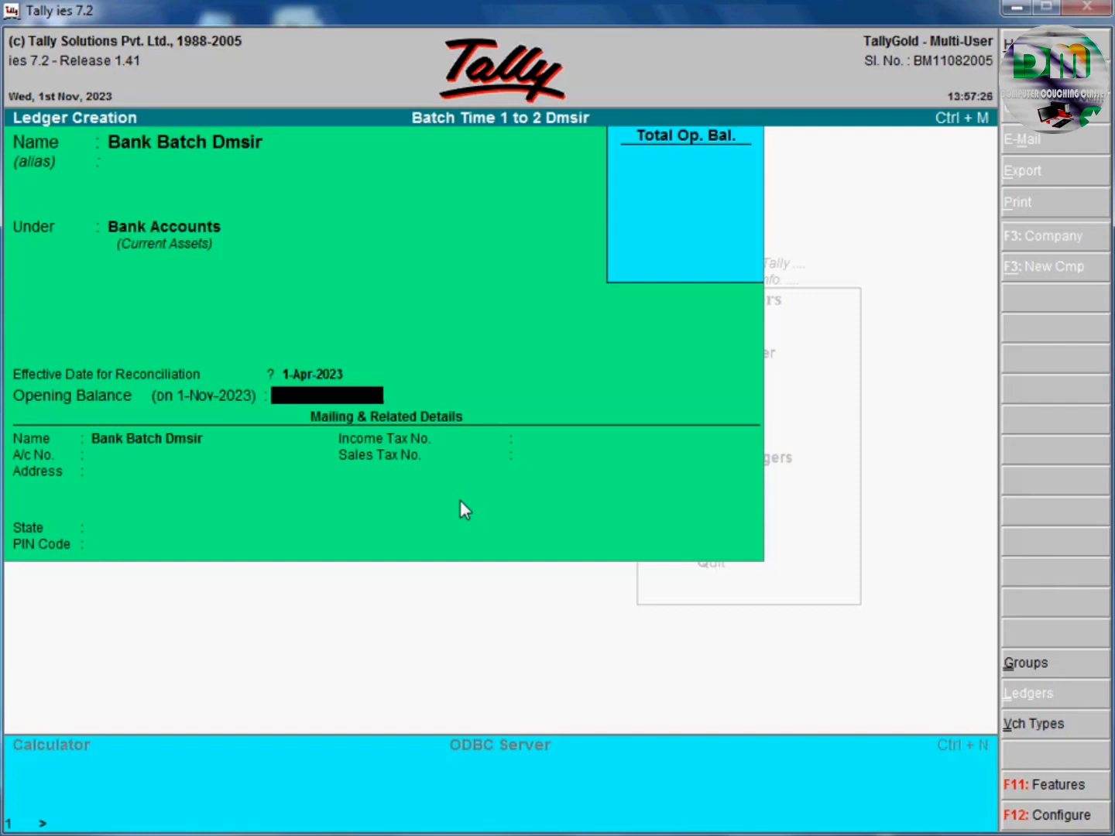
pyautogui.press('Return')
pyautogui.press('Return')
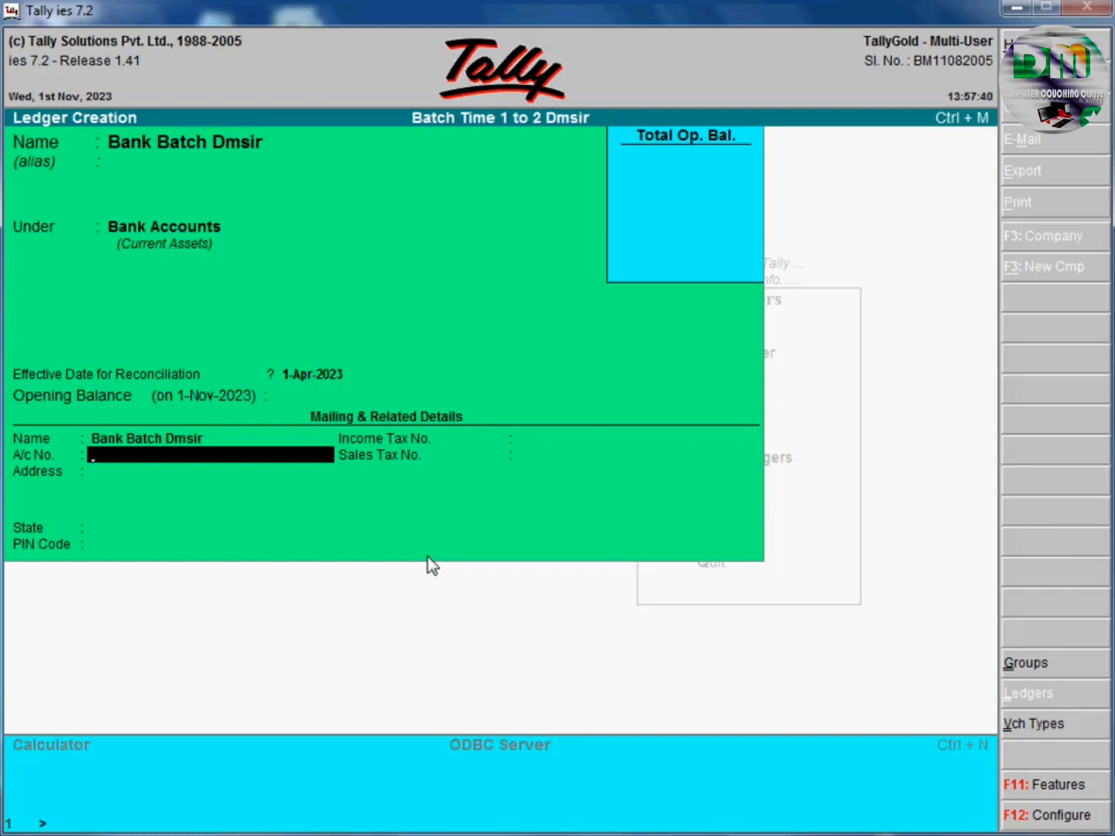
pyautogui.write('123456789')
pyautogui.press('Return')
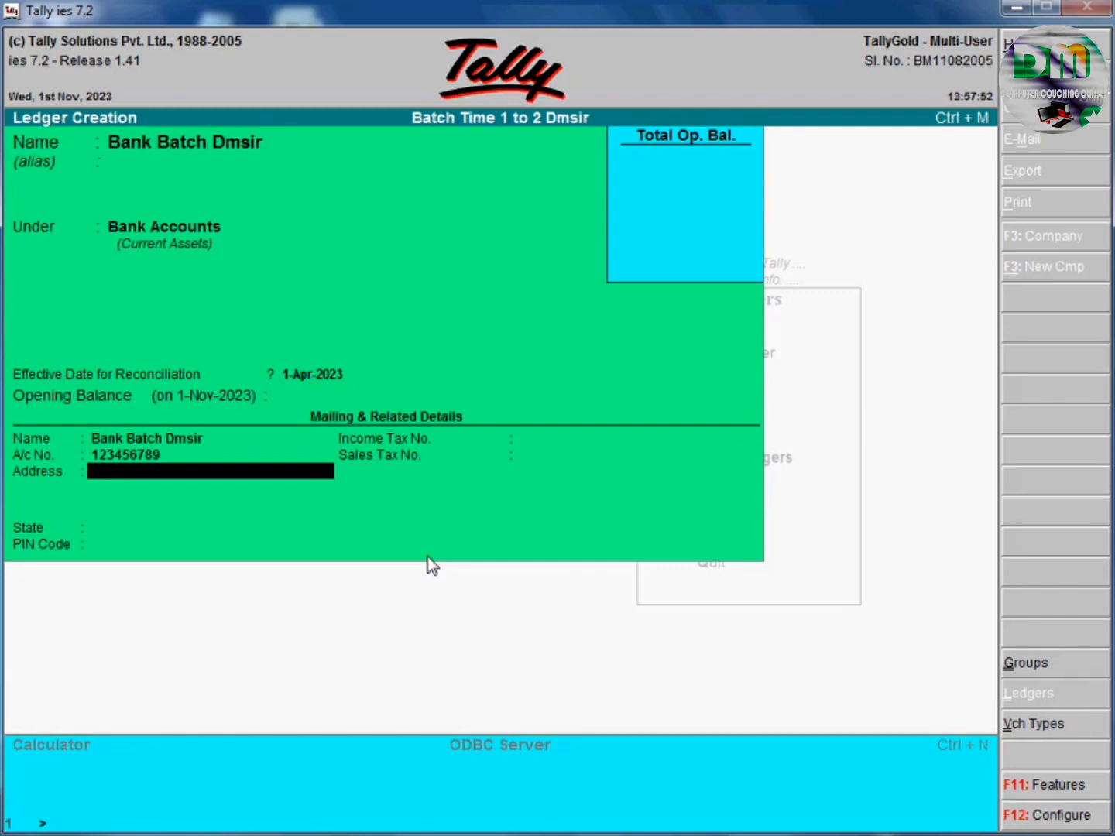
# Fill in the address, Madhya Pradesh state and PIN code, leaving the tax numbers blank.
pyautogui.write('Kanaa')
pyautogui.press('BackSpace')
pyautogui.write('d')
pyautogui.press('Return')
pyautogui.press('Return')
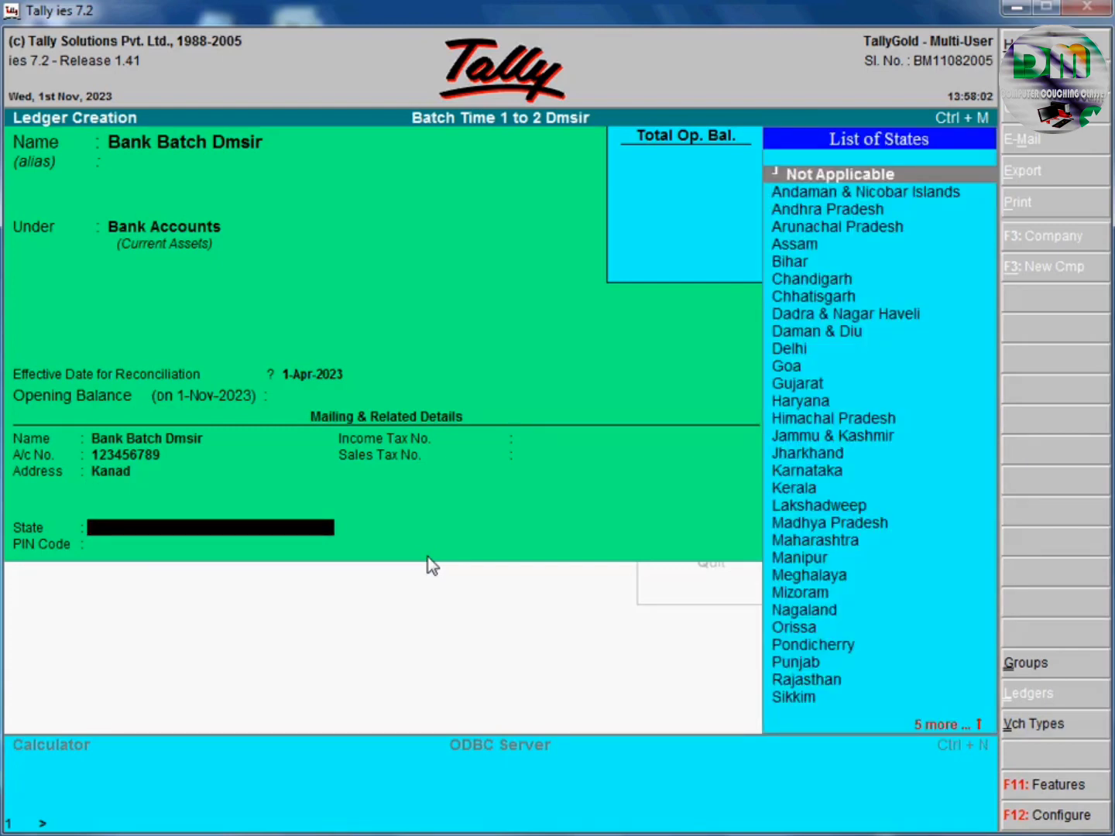
pyautogui.write('Madh')
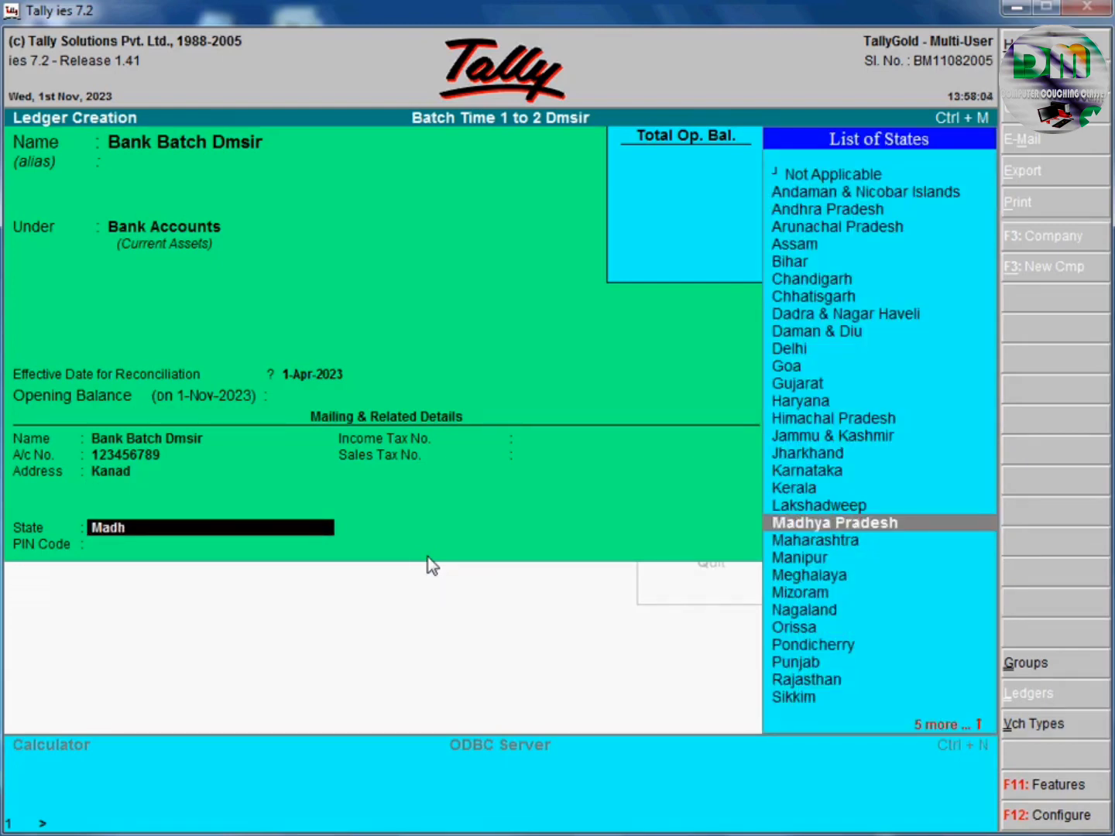
pyautogui.press('Return')
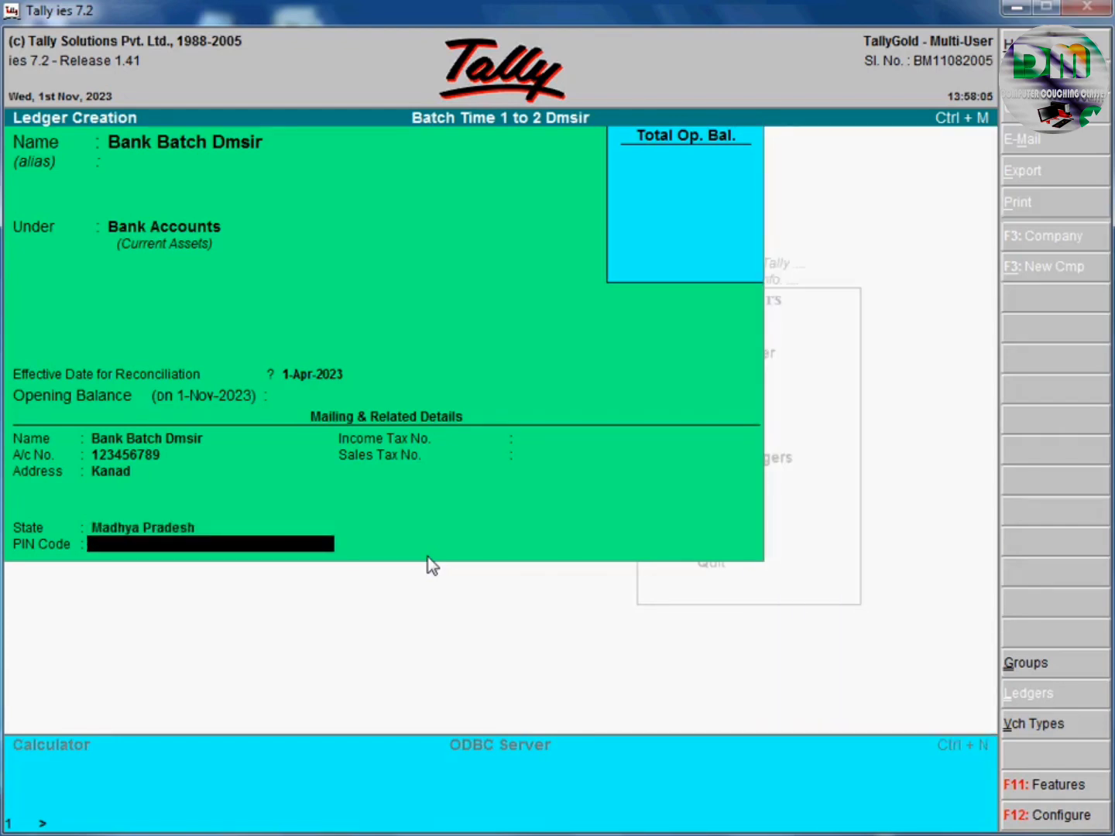
pyautogui.write('465230')
pyautogui.press('Return')
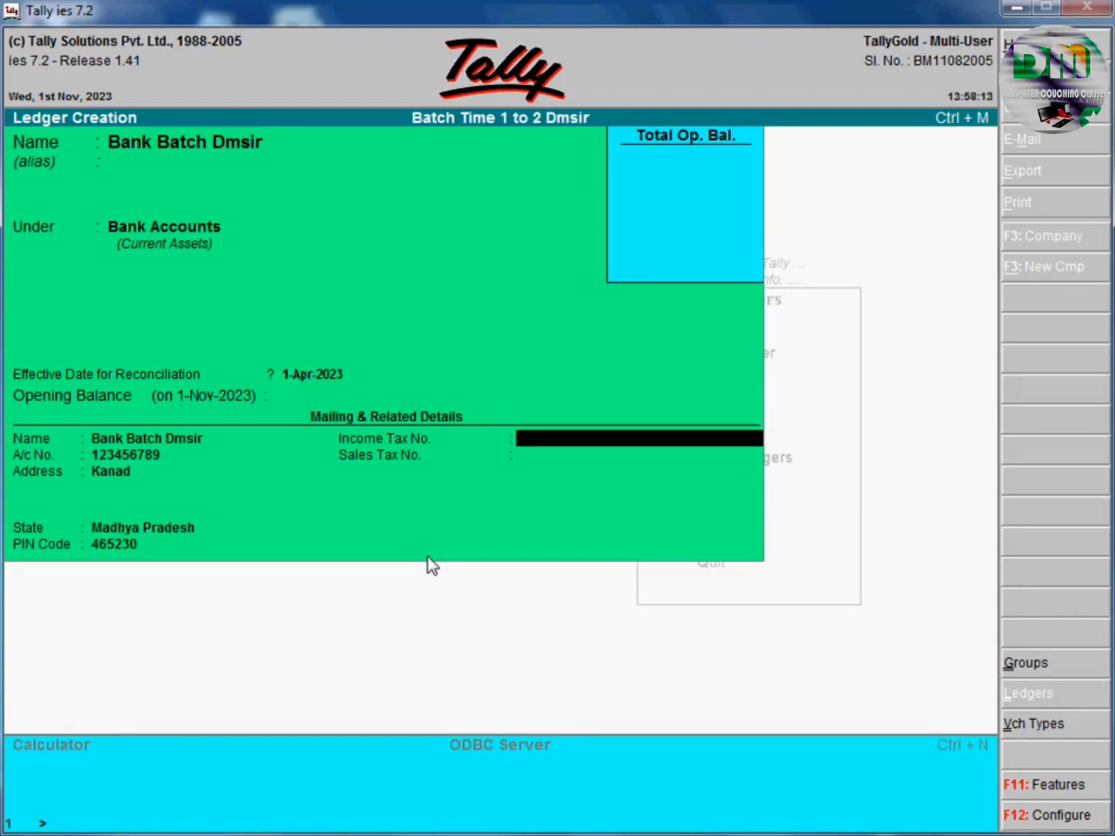
pyautogui.press('Return')
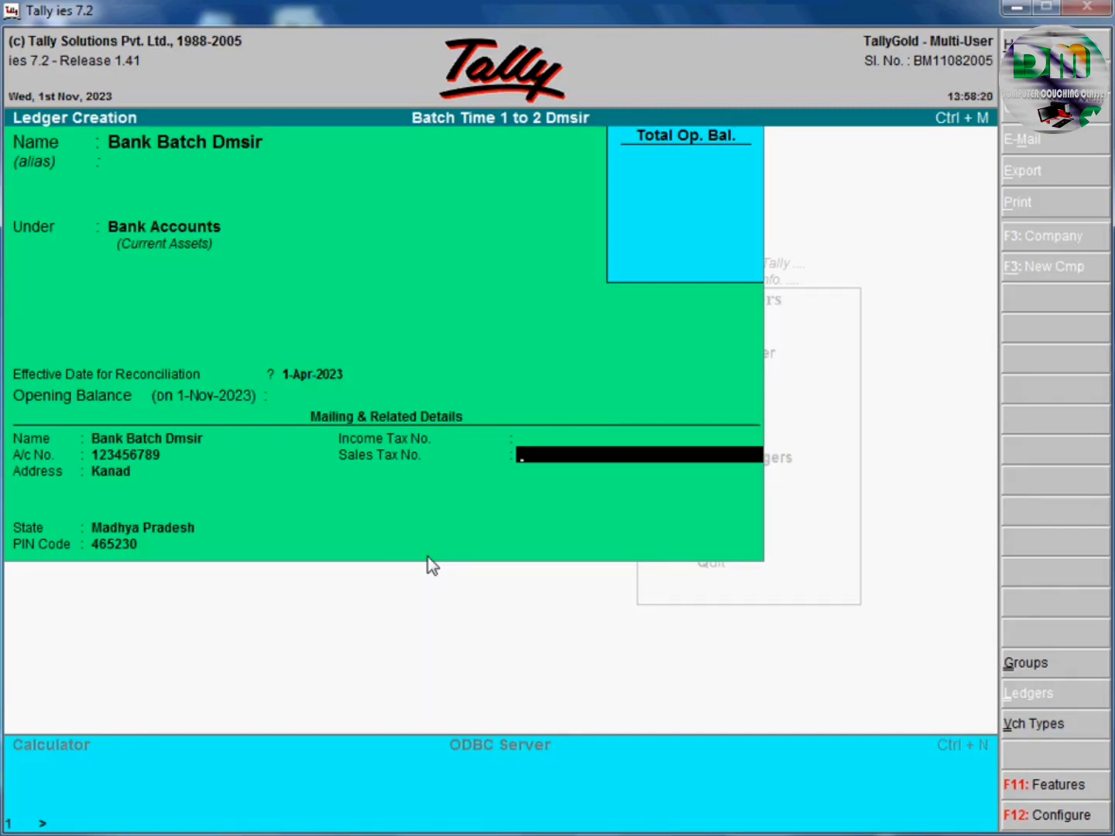
pyautogui.press('Return')
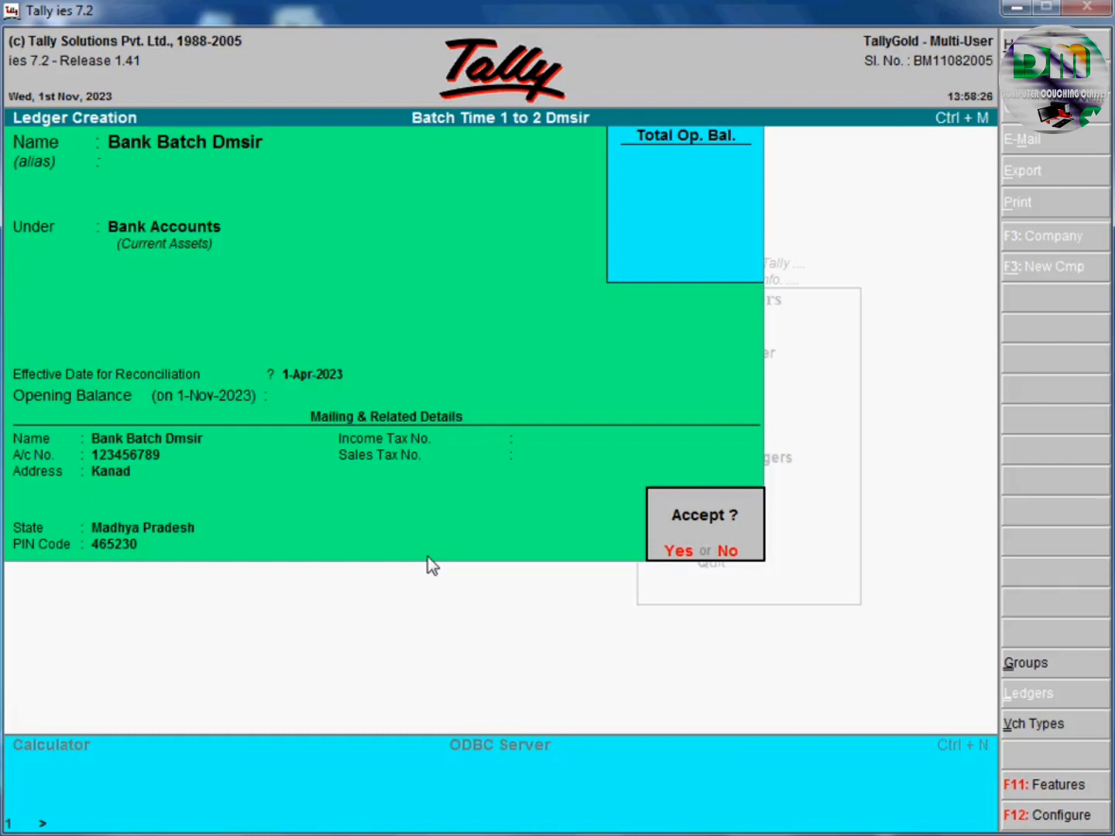
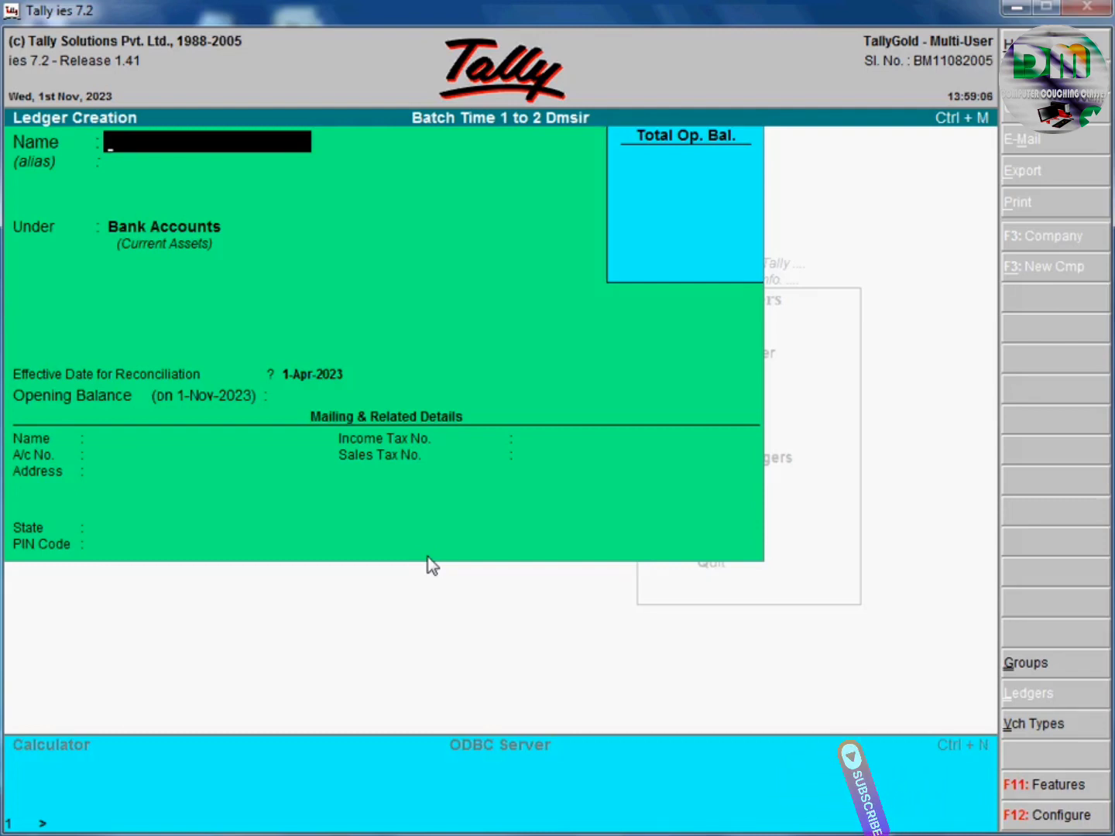
# Save the bank ledger and name a new ledger with a person's full name.
pyautogui.press('BackSpace')
pyautogui.press('BackSpace')
pyautogui.press('BackSpace')
pyautogui.press('BackSpace')
pyautogui.press('BackSpace')
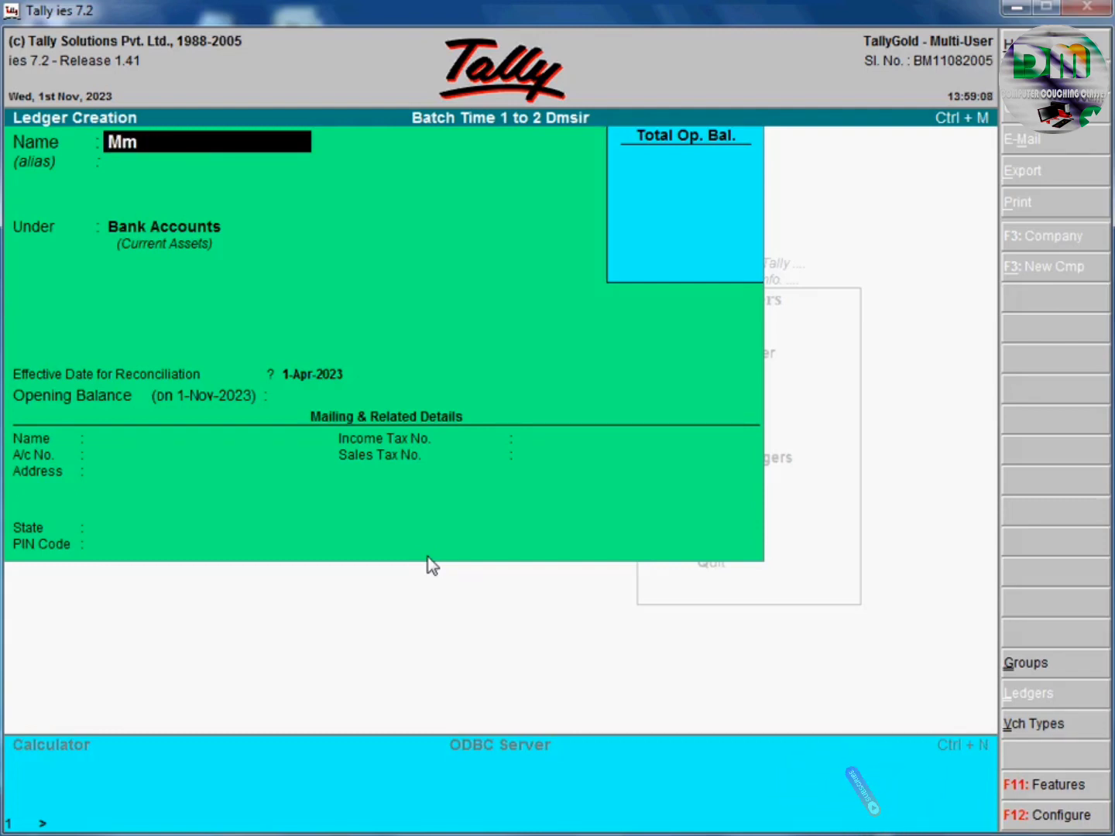
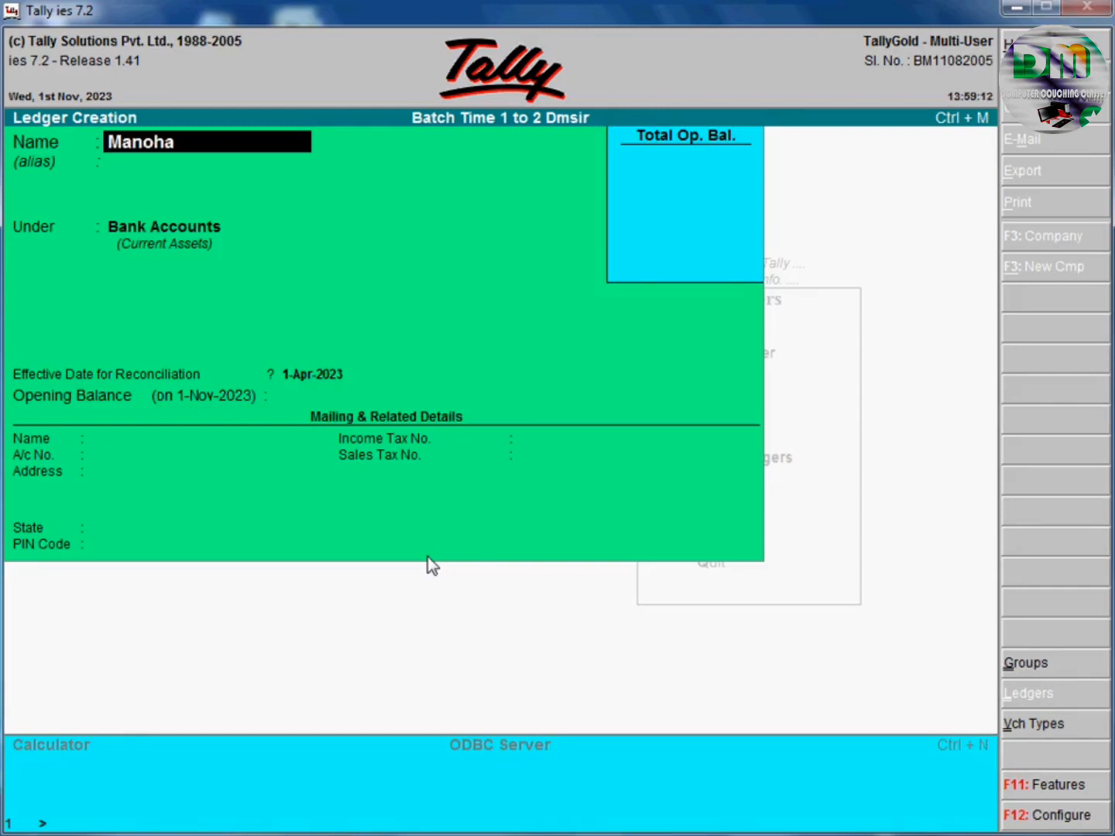
pyautogui.press('BackSpace')
pyautogui.press('BackSpace')
pyautogui.press('BackSpace')
pyautogui.press('BackSpace')
pyautogui.press('BackSpace')
pyautogui.press('BackSpace')
pyautogui.press('BackSpace')
pyautogui.press('BackSpace')
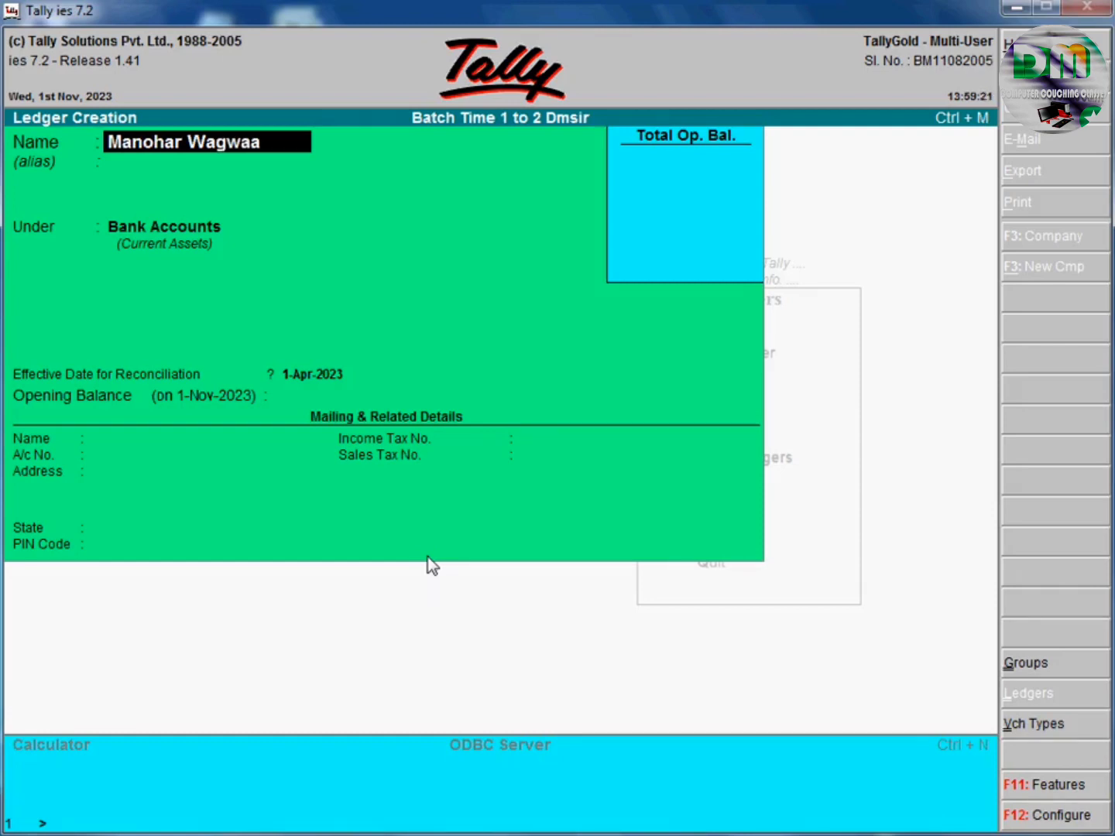
pyautogui.press('BackSpace')
pyautogui.press('Return')
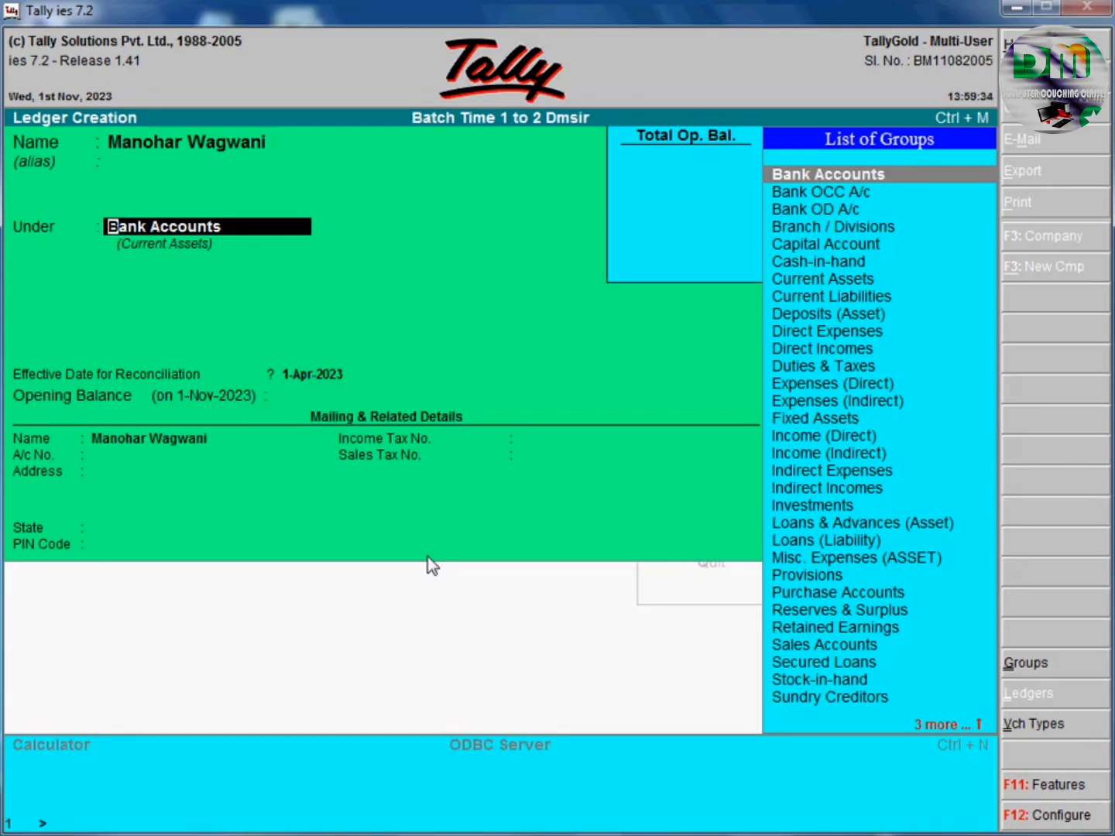
# Put the person's ledger under the Capital Account group.
pyautogui.press('Down')
pyautogui.press('Down')
pyautogui.press('Down')
pyautogui.press('Down')
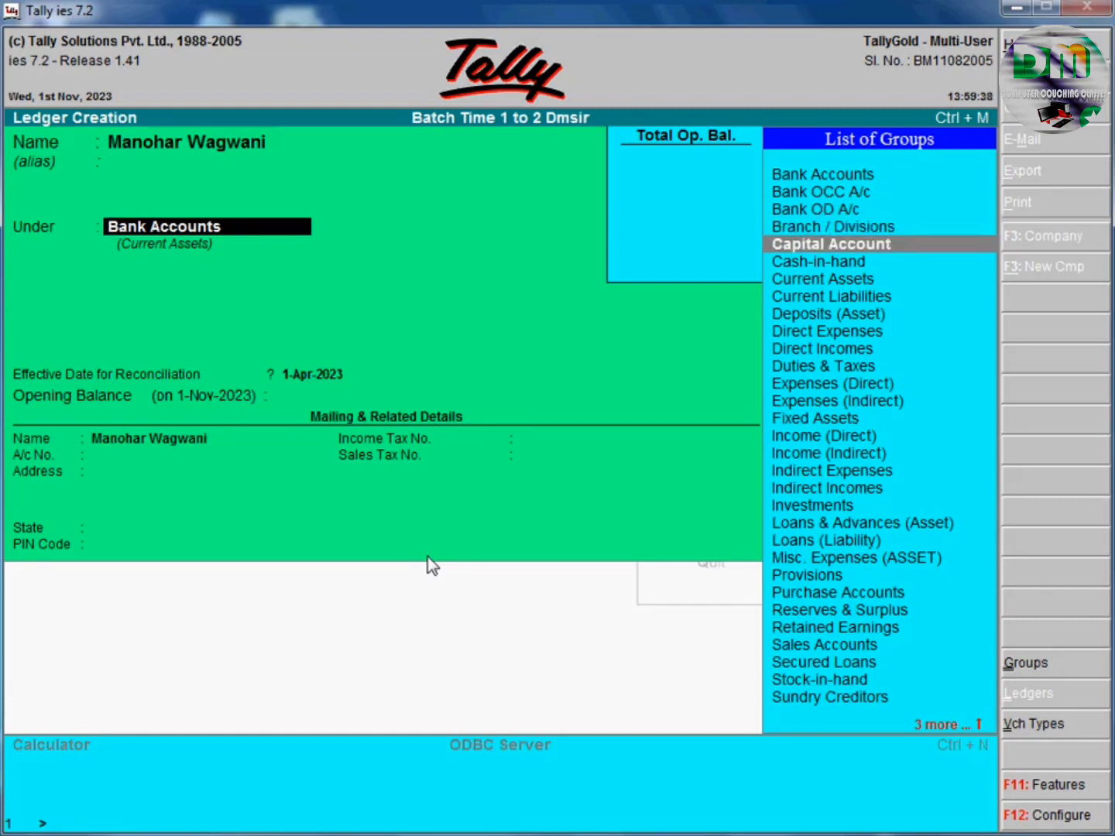
pyautogui.press('Return')
pyautogui.press('Return')
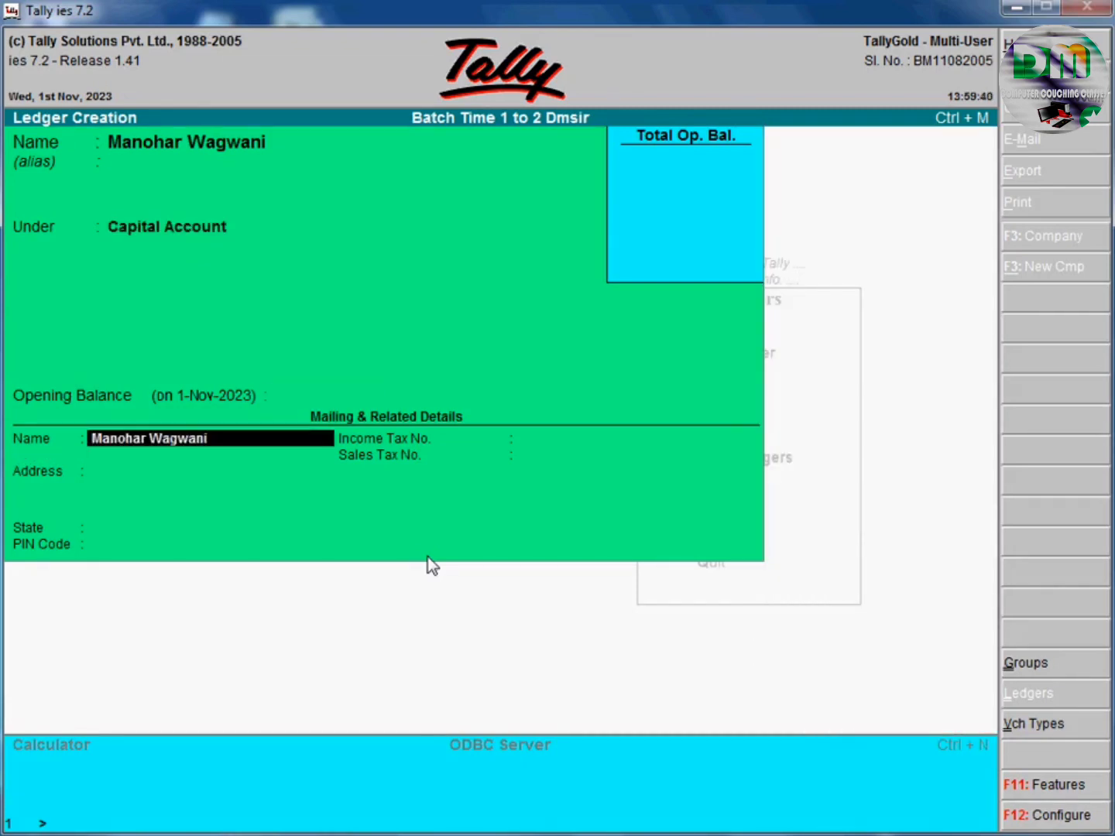
pyautogui.press('Return')
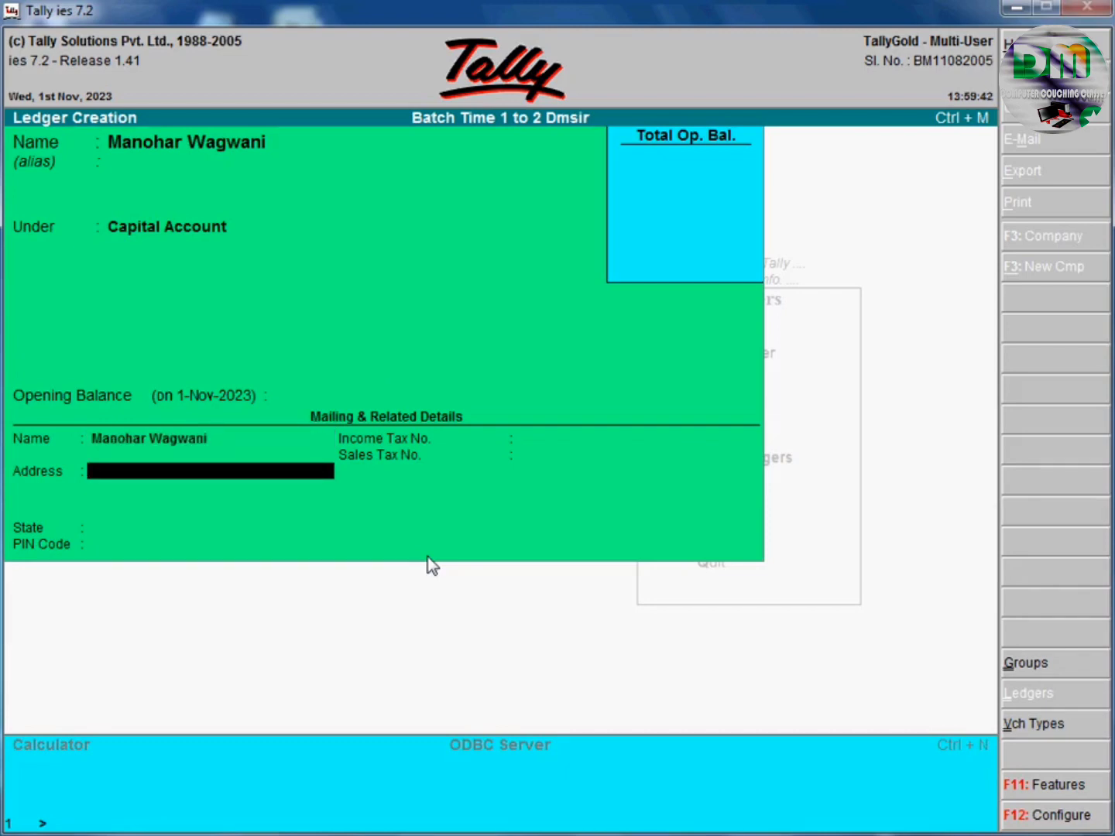
# Enter the address, Madhya Pradesh state and PIN code, then save the ledger.
pyautogui.write('Ja')
pyautogui.press('BackSpace')
pyautogui.press('BackSpace')
pyautogui.write('Kanaad')
pyautogui.press('Return')
pyautogui.press('Return')
pyautogui.write('Ma')
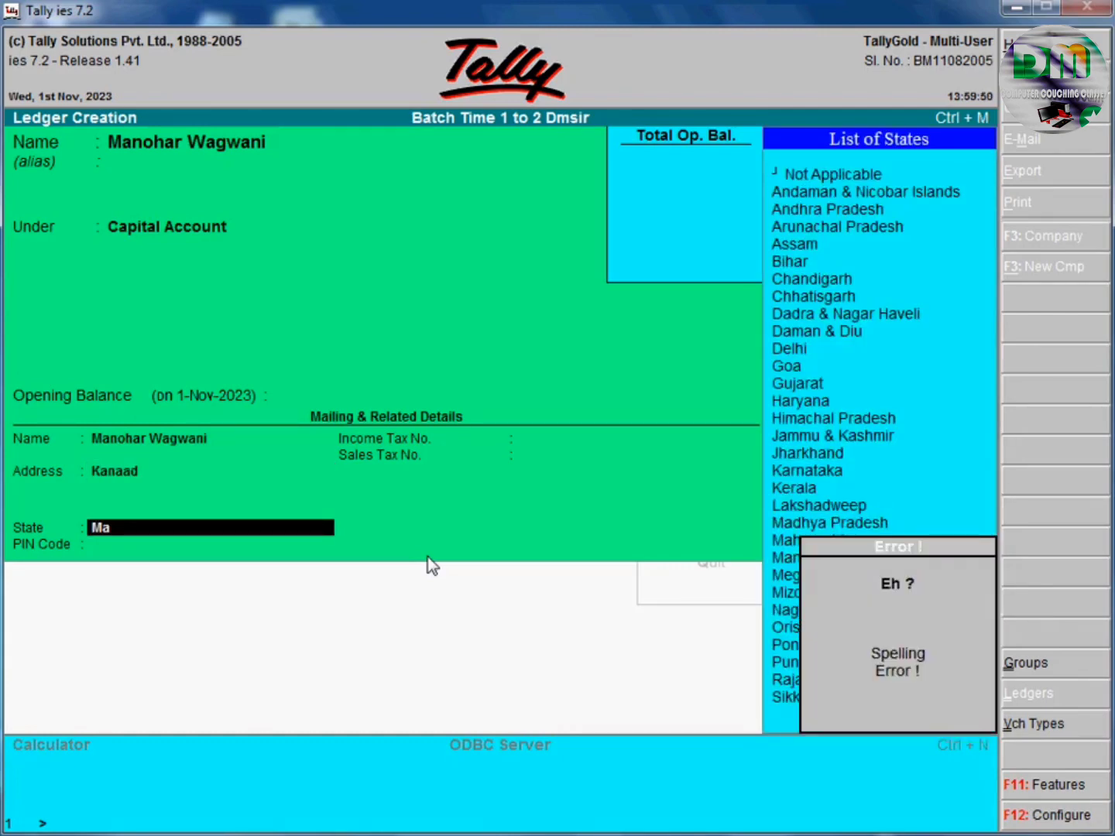
pyautogui.write('dh')
pyautogui.press('Return')
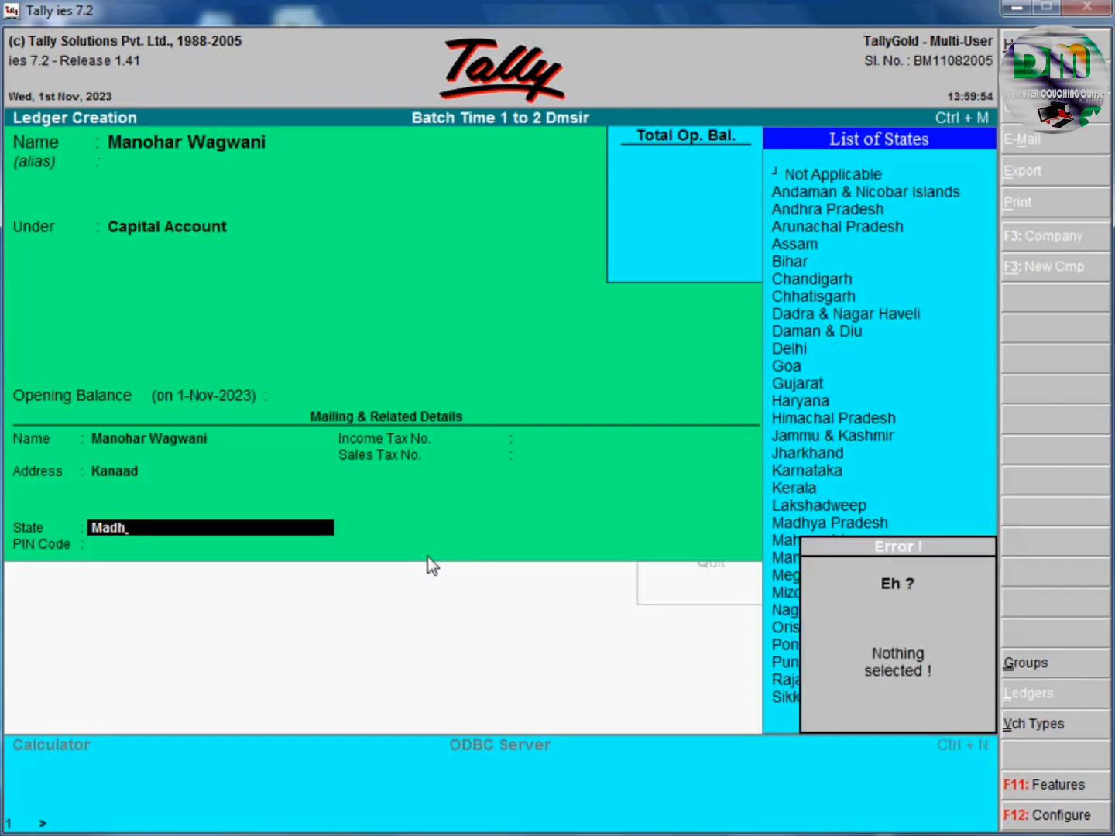
pyautogui.press('BackSpace')
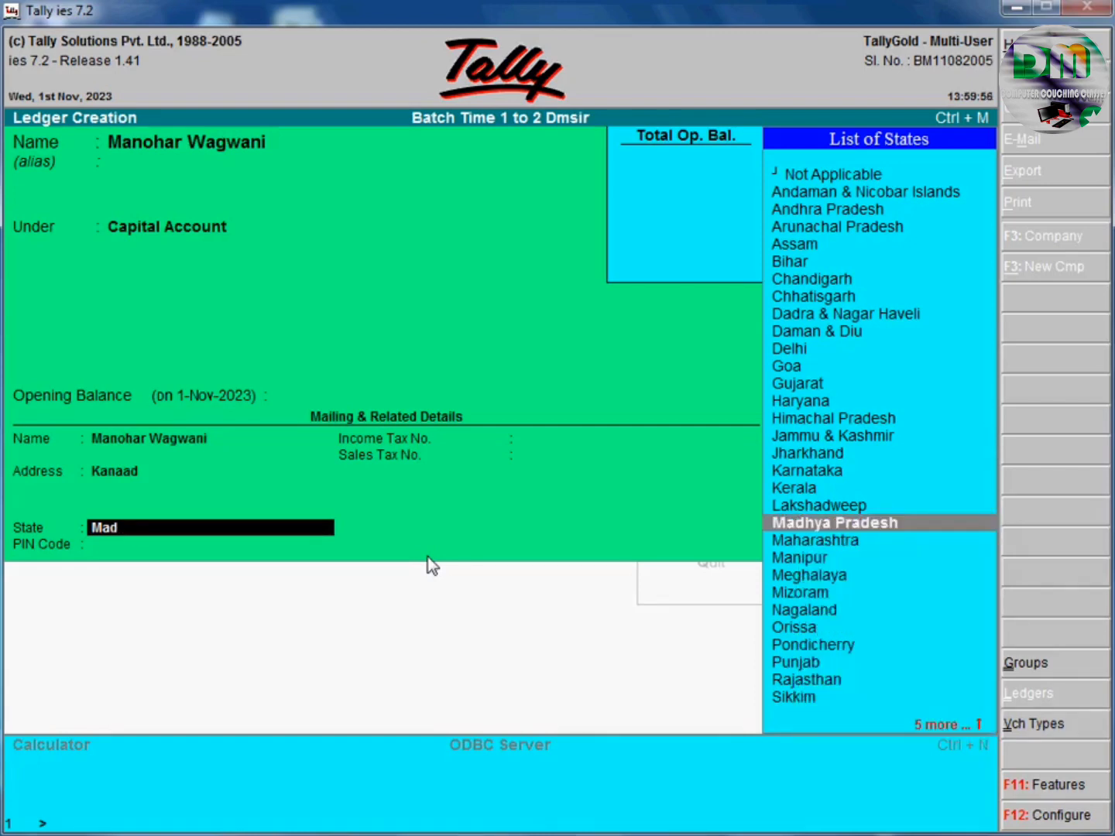
pyautogui.press('Return')
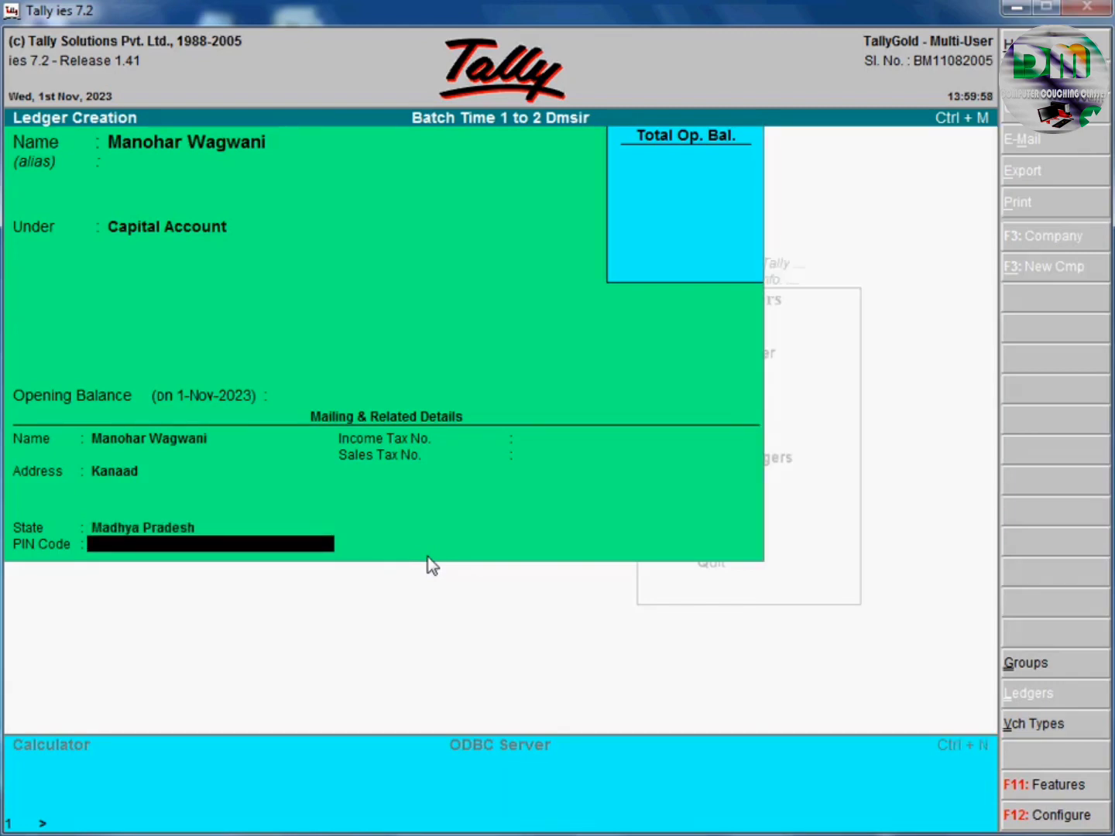
pyautogui.write('465230')
pyautogui.press('Return')
pyautogui.press('Return')
pyautogui.press('Return')
pyautogui.press('Return')
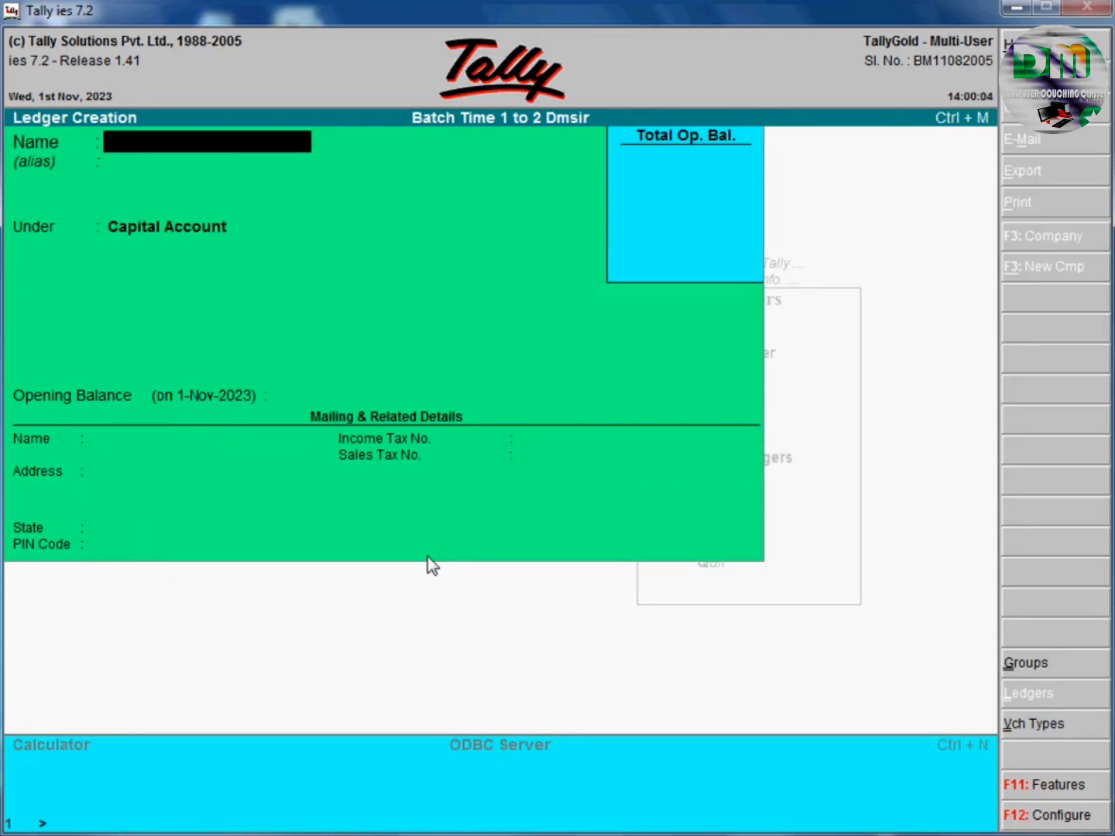
pyautogui.press('Escape')
pyautogui.press('Return')
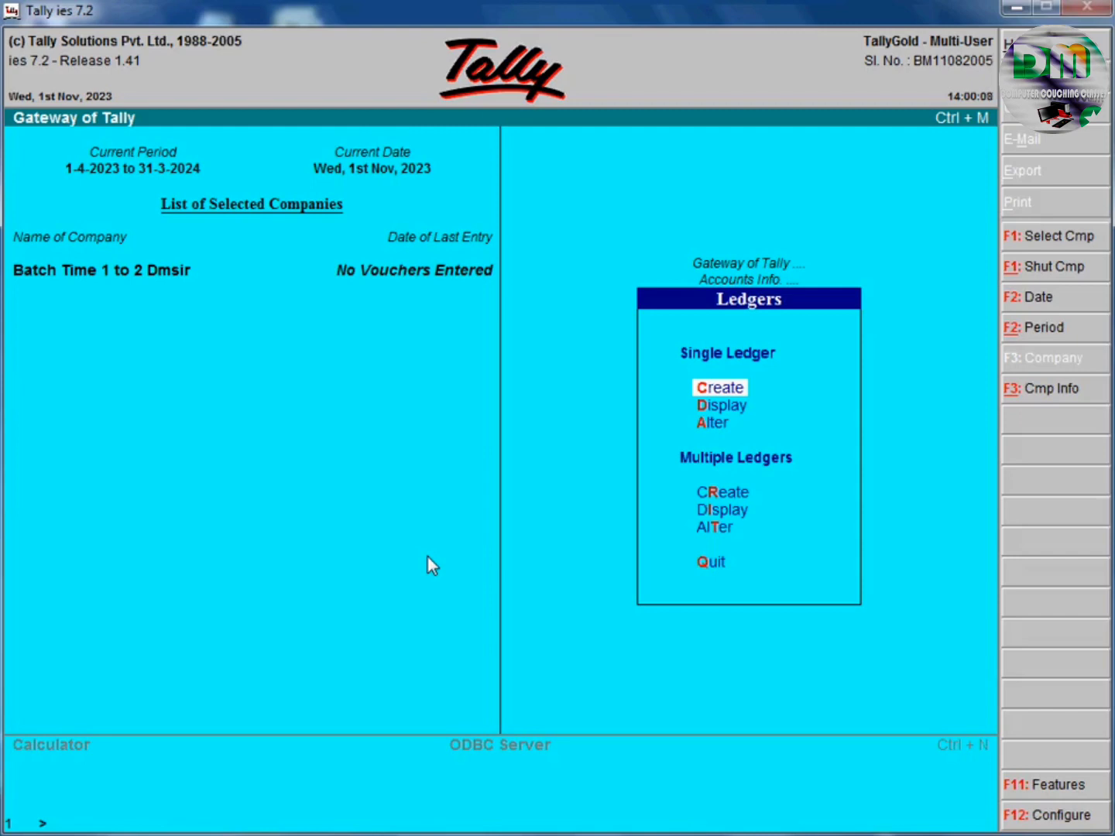
pyautogui.press('Down')
pyautogui.press('Return')
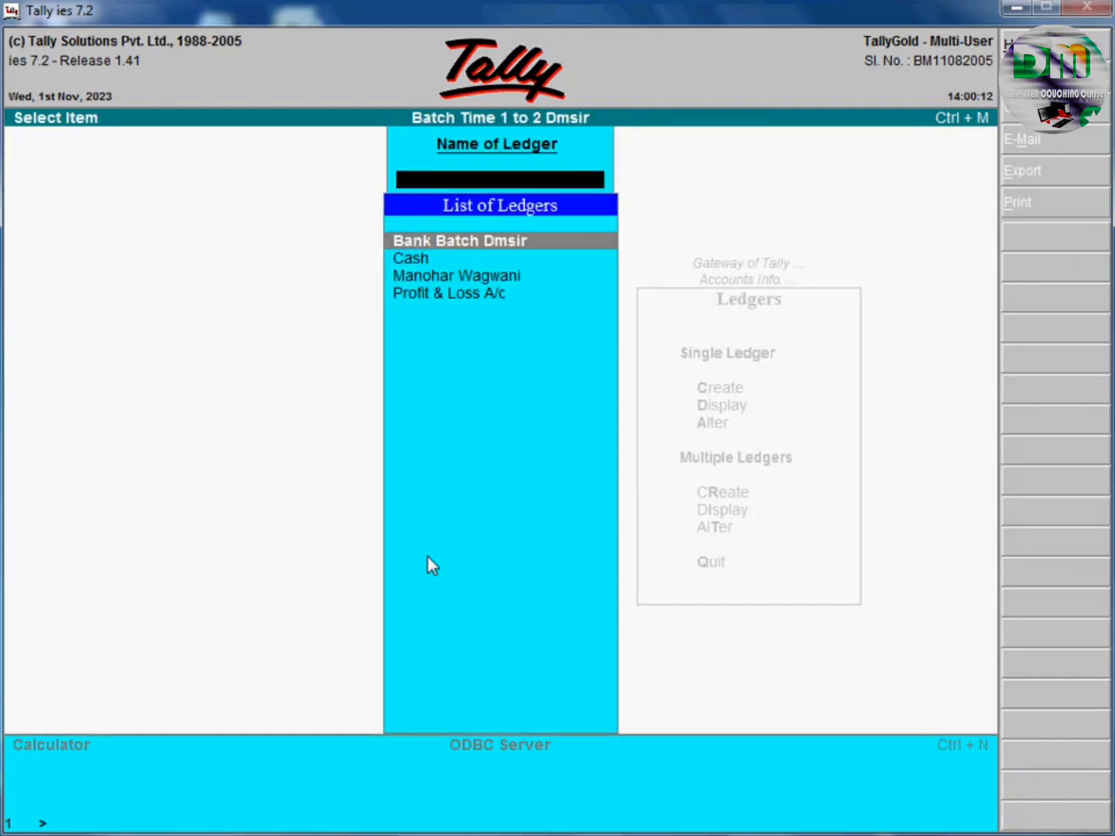
pyautogui.press('Return')
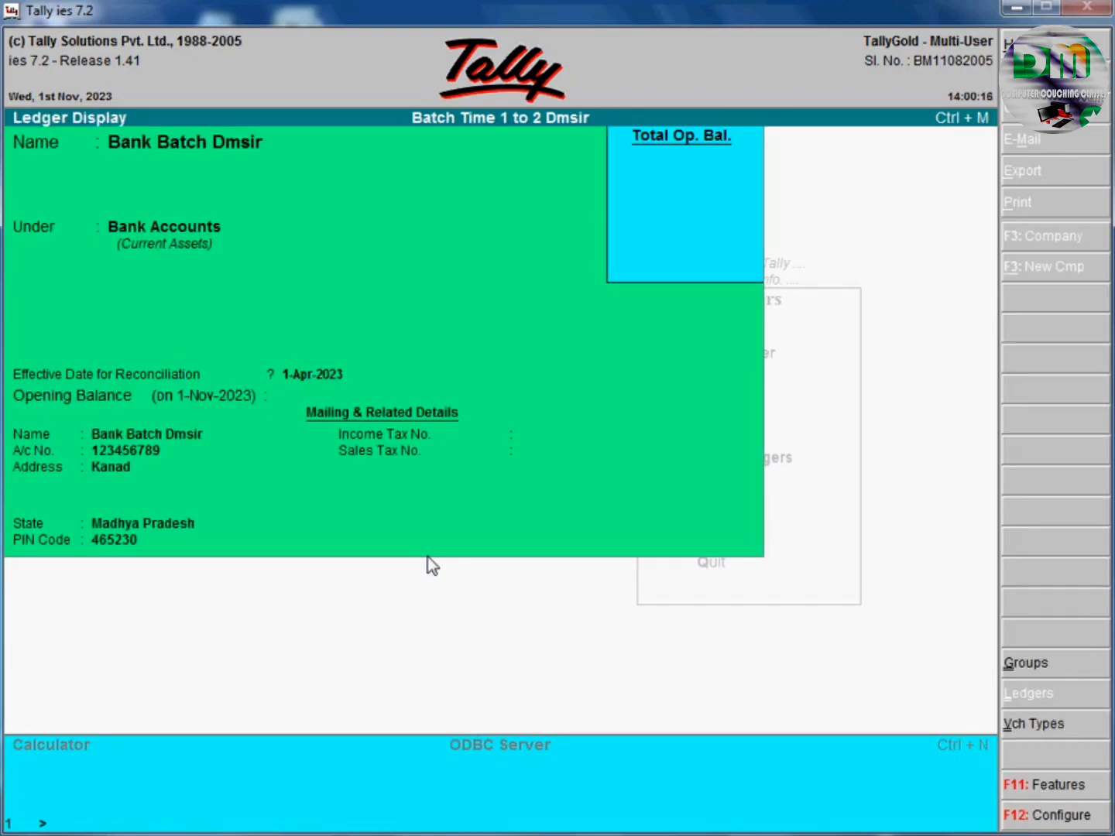
pyautogui.press('Escape')
pyautogui.press('Escape')
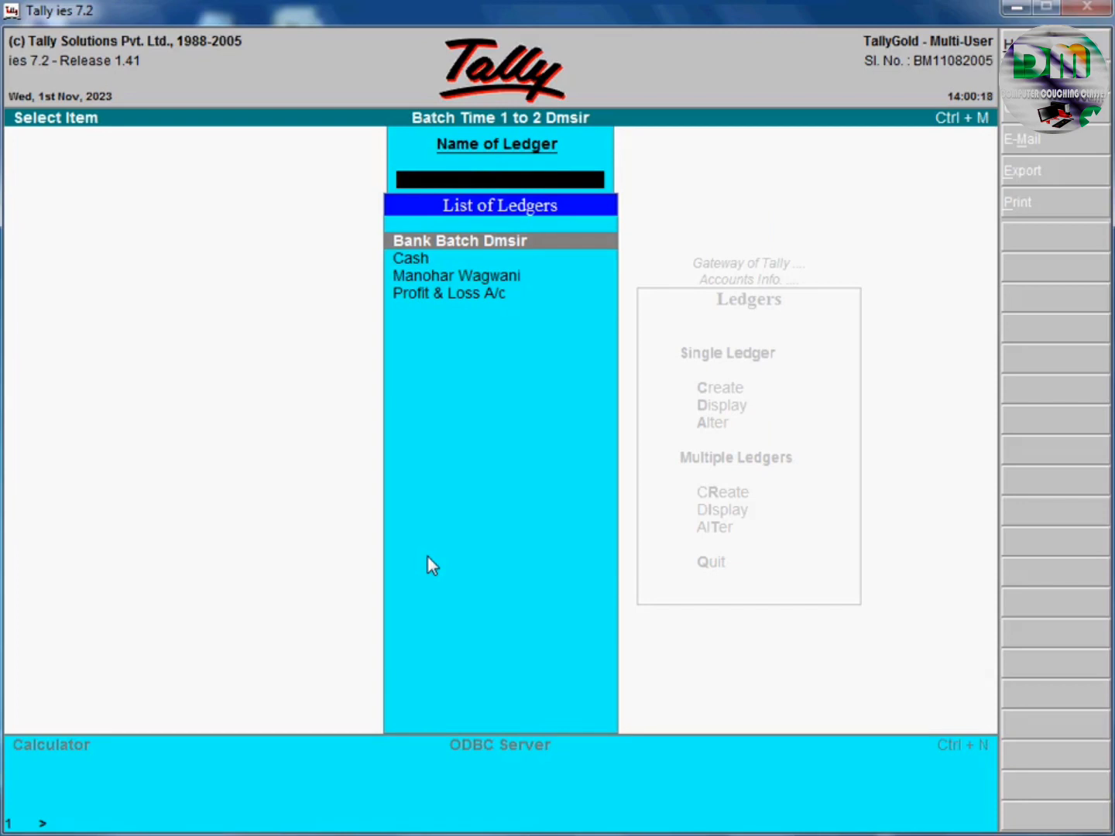
pyautogui.press('Escape')
pyautogui.press('Down')
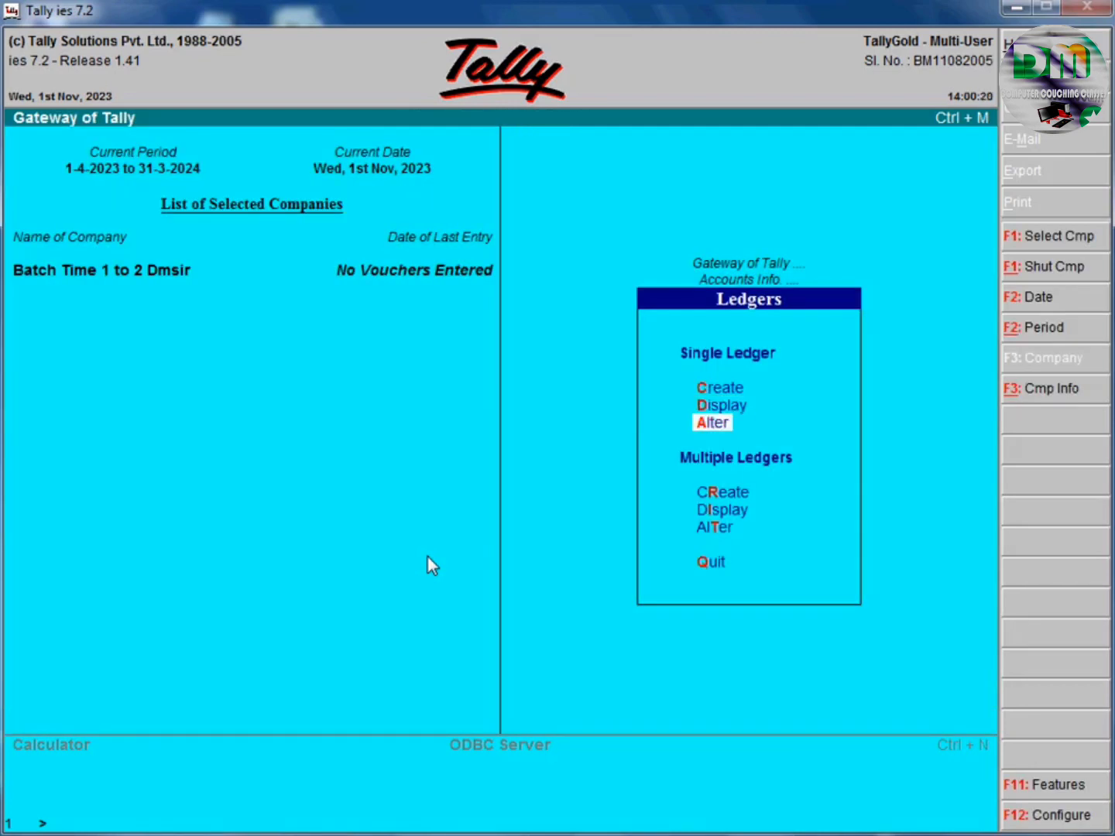
# Open Bank Batch Dmsir for alteration and shorten its name to 'Bank Dmsir'.
pyautogui.press('Return')
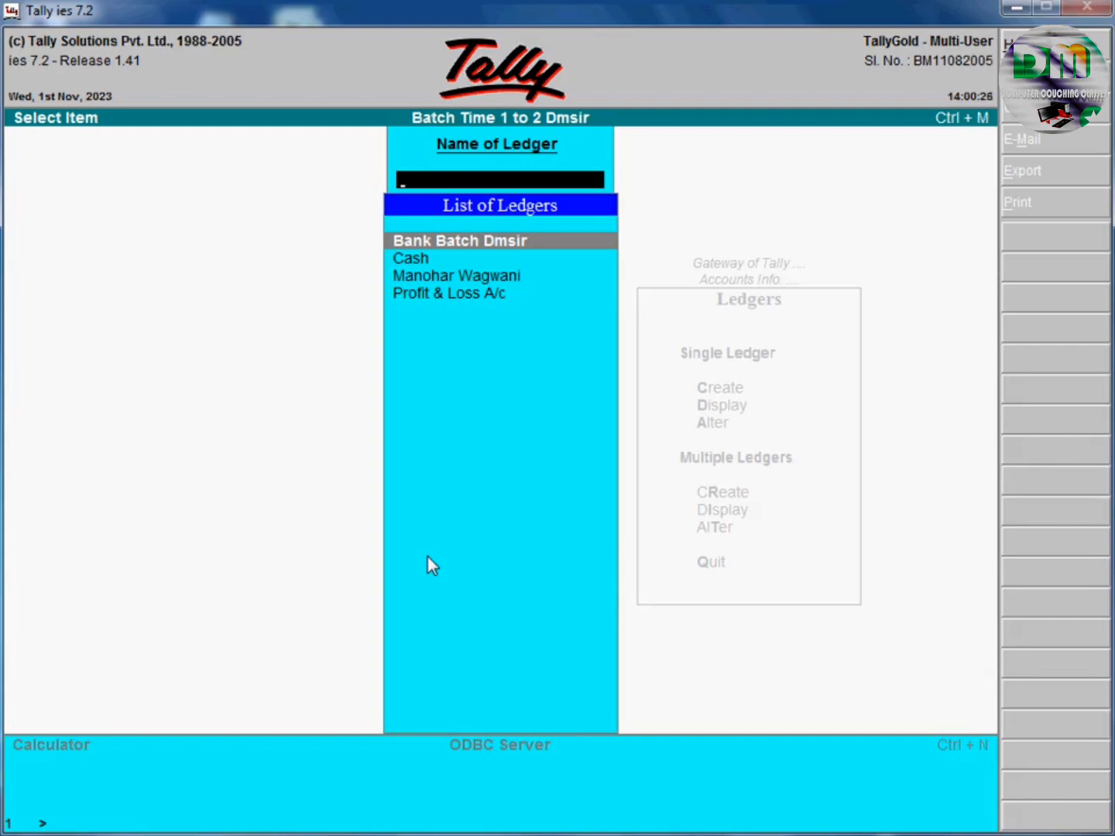
pyautogui.press('Return')
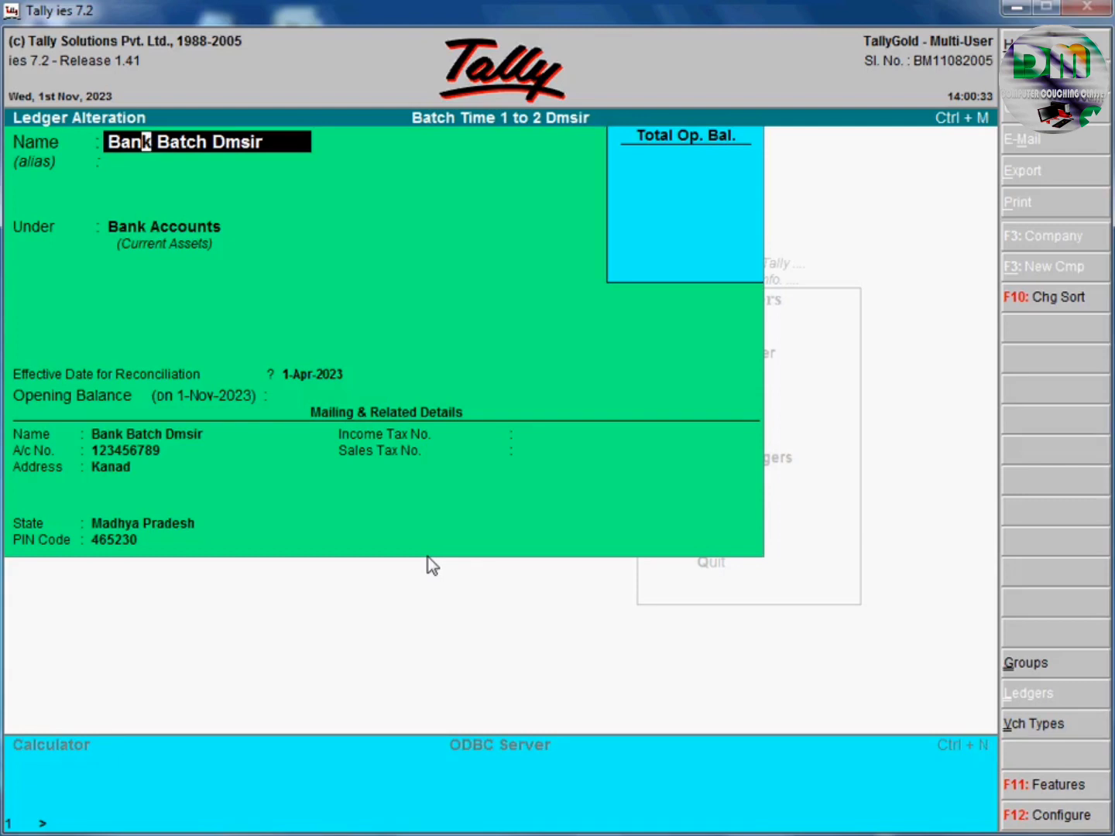
pyautogui.press('Right')
pyautogui.press('Delete')
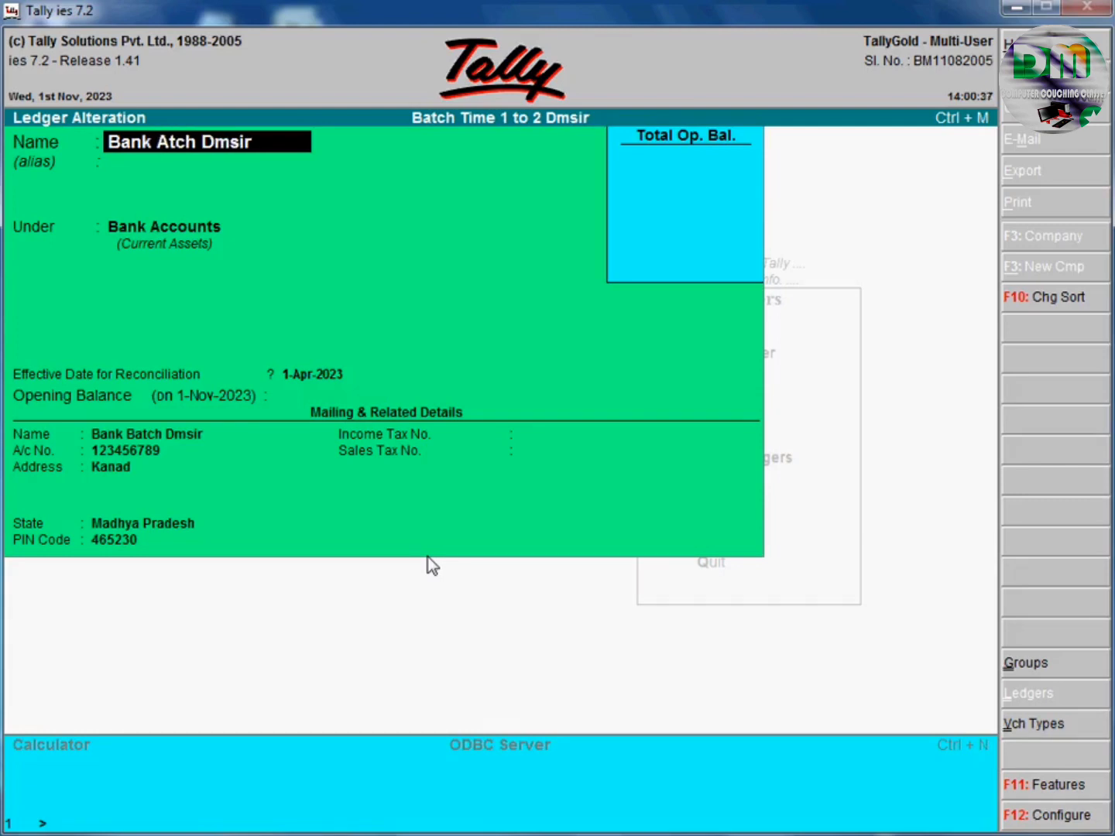
pyautogui.press('Delete')
pyautogui.press('Delete')
pyautogui.press('Delete')
pyautogui.press('Delete')
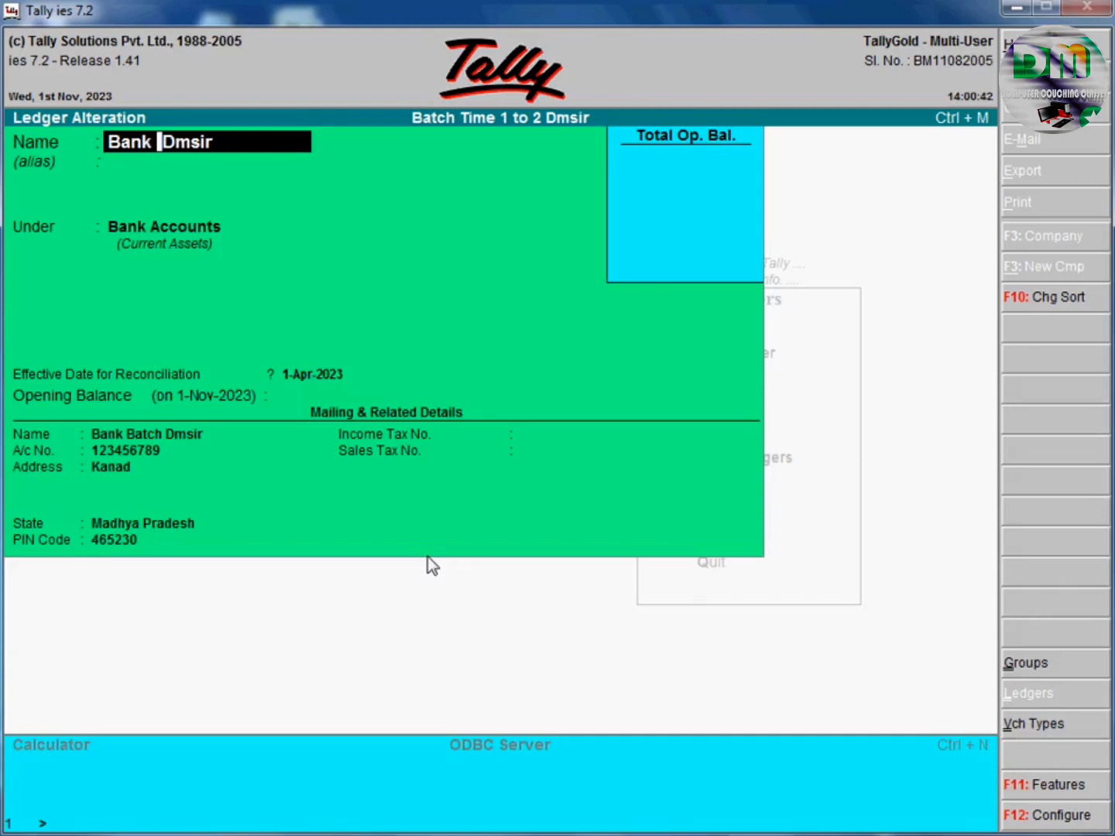
pyautogui.press('Return')
pyautogui.press('Return')
# Change the mailing name to 'Bank Dmsir' as well and save the ledger.
pyautogui.press('Return')
pyautogui.press('Return')
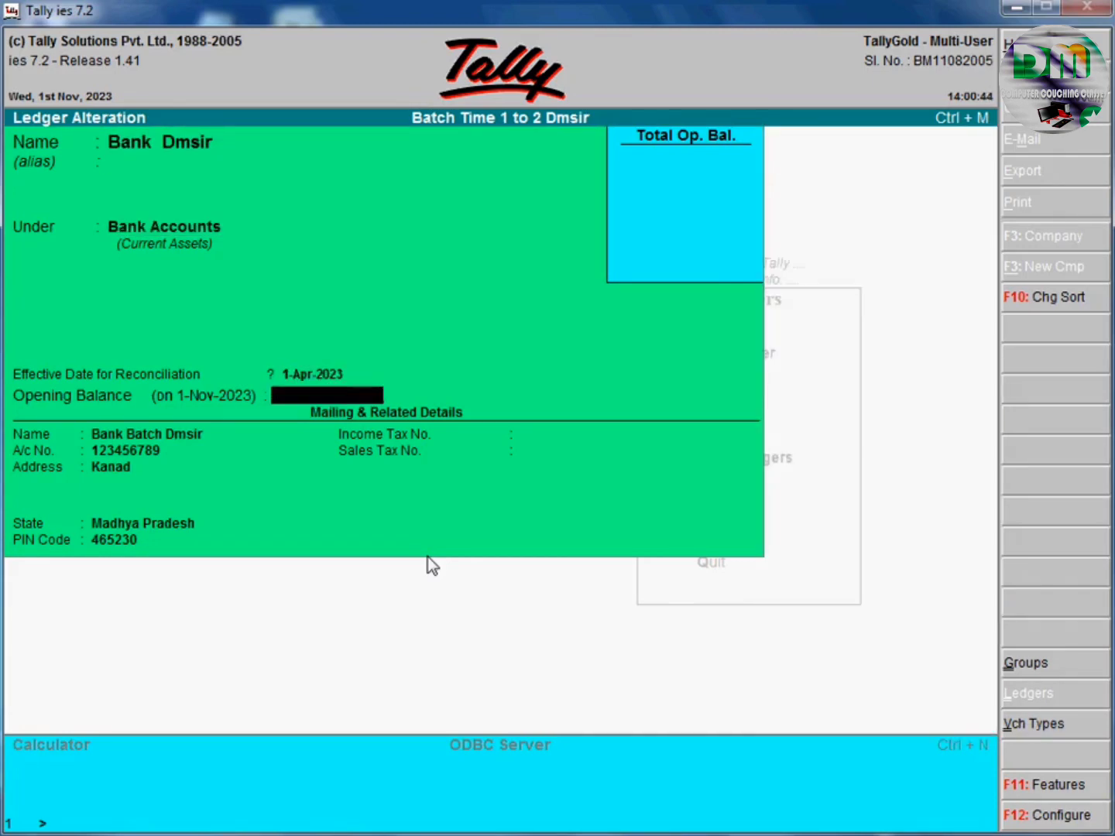
pyautogui.press('Return')
pyautogui.press('Return')
pyautogui.press('Up')
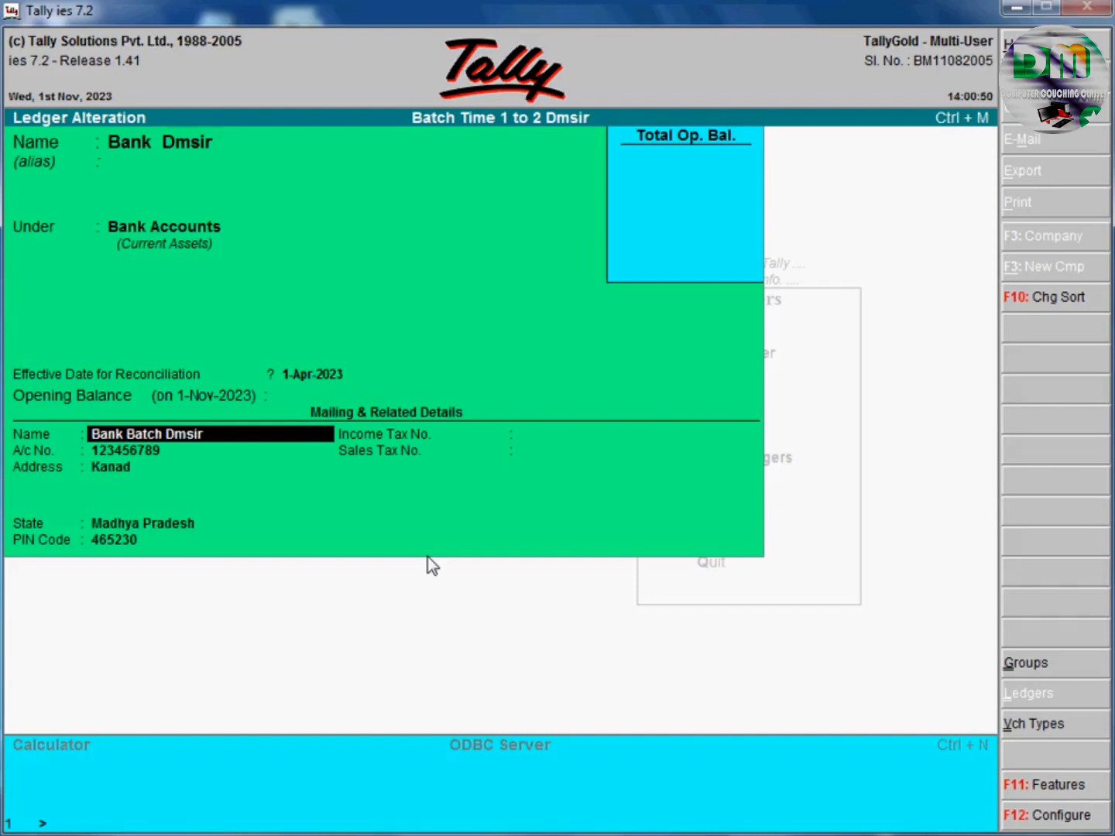
pyautogui.press('Right')
pyautogui.press('Right')
pyautogui.press('Right')
pyautogui.press('Right')
pyautogui.press('Right')
pyautogui.press('Delete')
pyautogui.press('Delete')
pyautogui.press('Delete')
pyautogui.press('Delete')
pyautogui.press('Delete')
pyautogui.press('Delete')
pyautogui.press('Return')
pyautogui.press('Return')
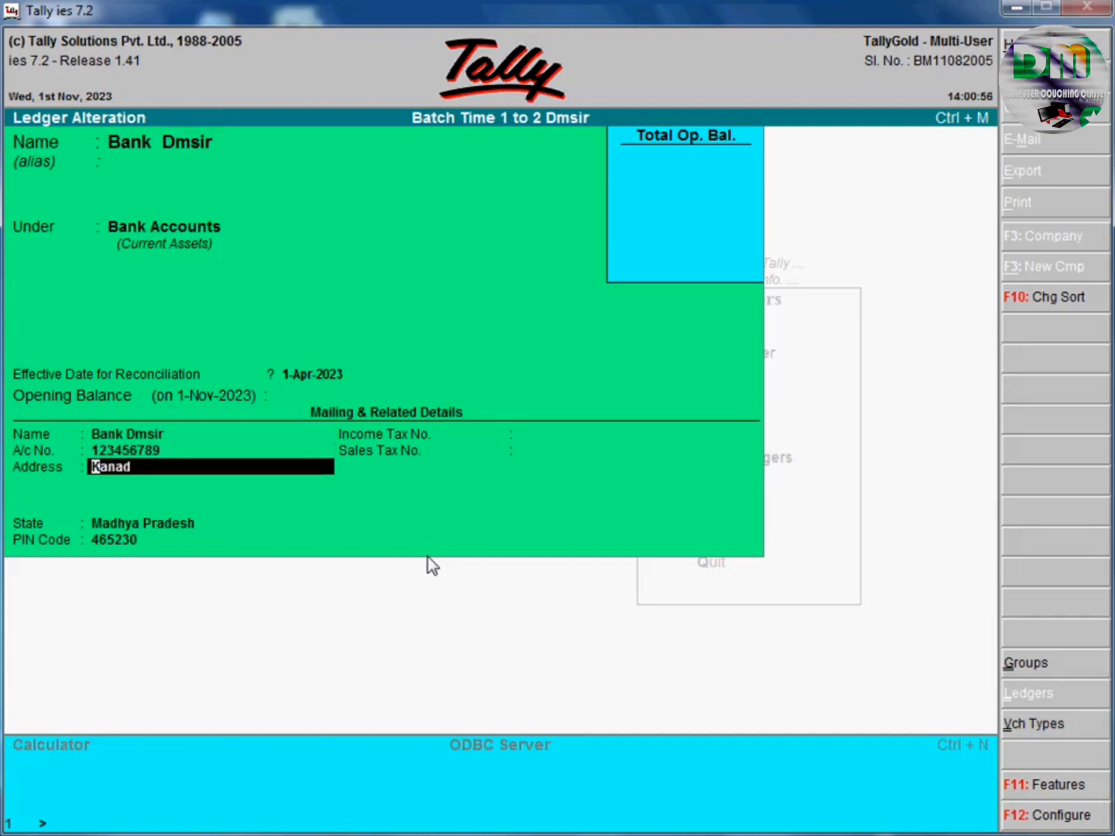
pyautogui.press('Return')
pyautogui.press('Return')
pyautogui.press('Return')
pyautogui.press('Return')
pyautogui.press('Return')
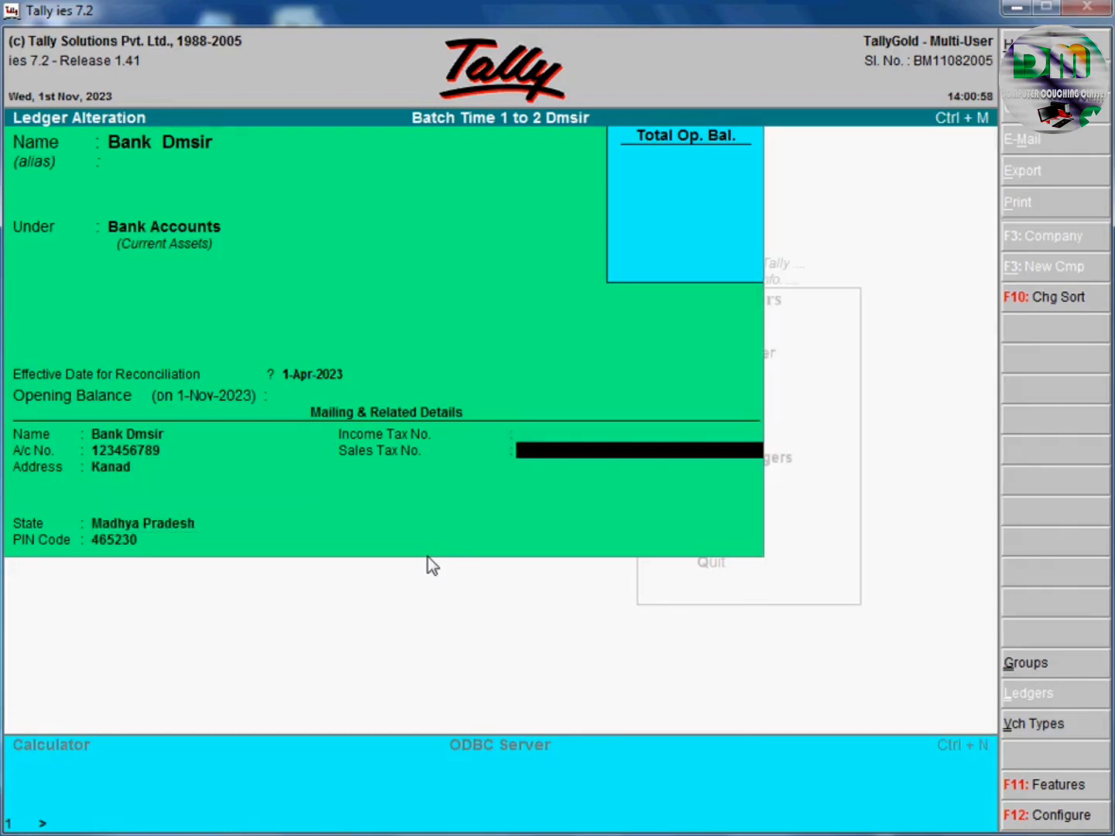
pyautogui.press('Return')
pyautogui.press('Return')
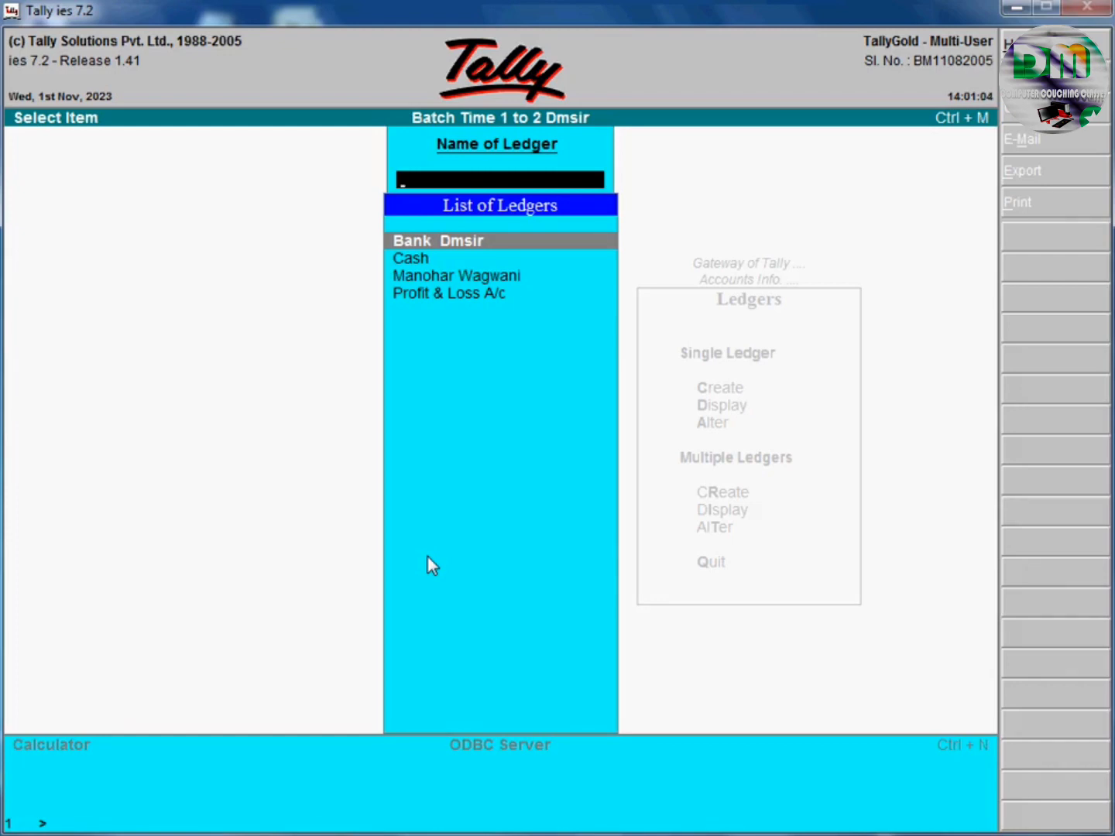
# Select the Capital Account ledger and delete it, confirming Yes.
pyautogui.press('Down')
pyautogui.press('Down')
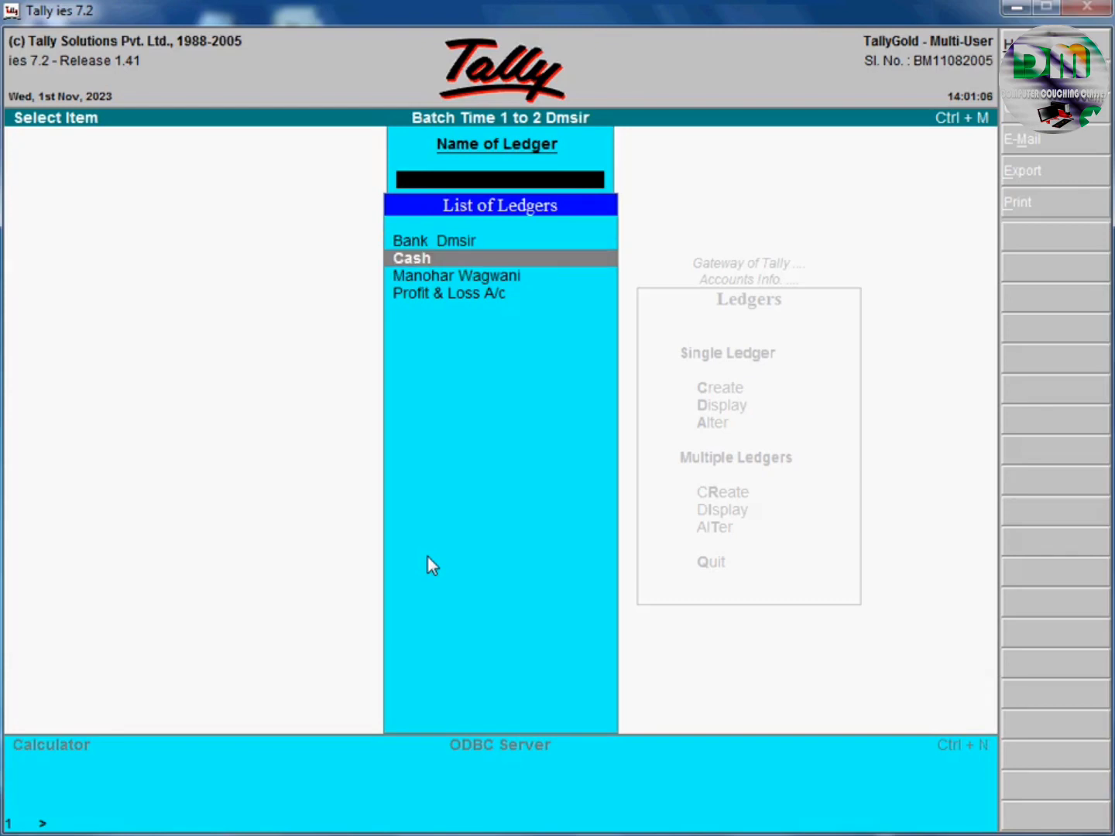
pyautogui.press('Return')
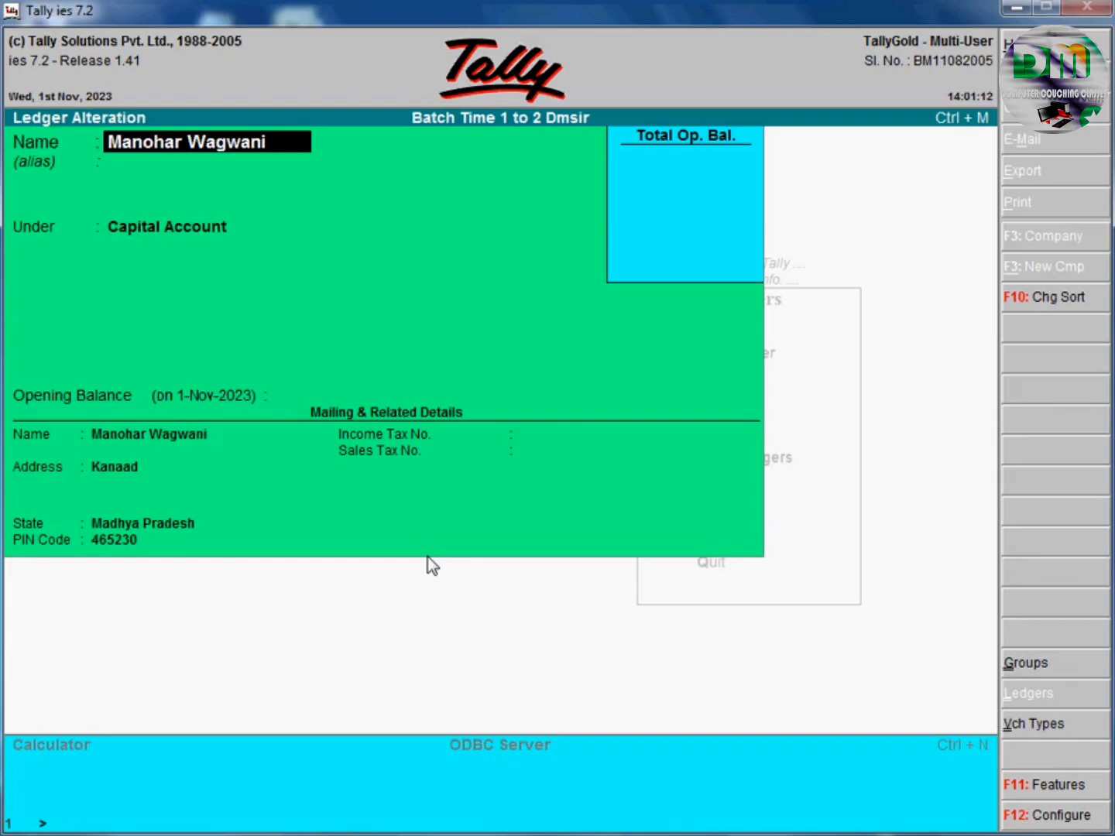
pyautogui.hotkey('alt', 'd')
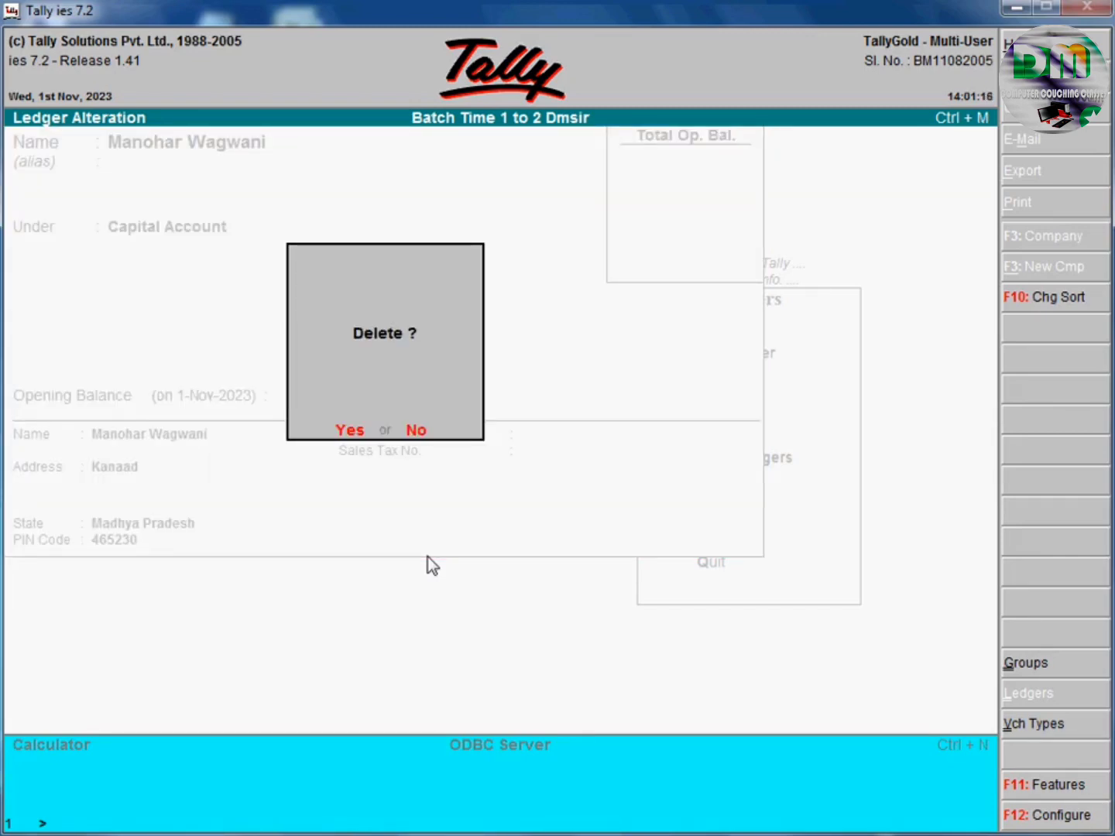
pyautogui.press('y')
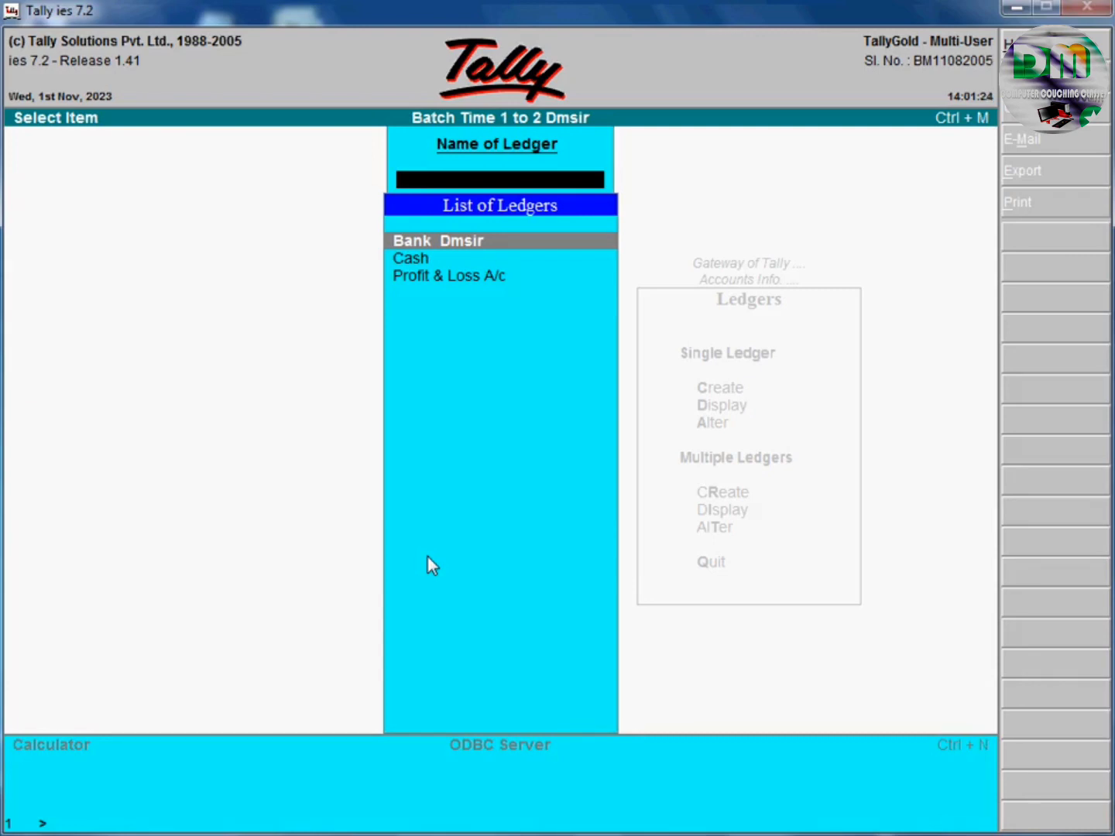
# Back out of the ledger list and Accounts Info to the Gateway of Tally.
pyautogui.press('Escape')
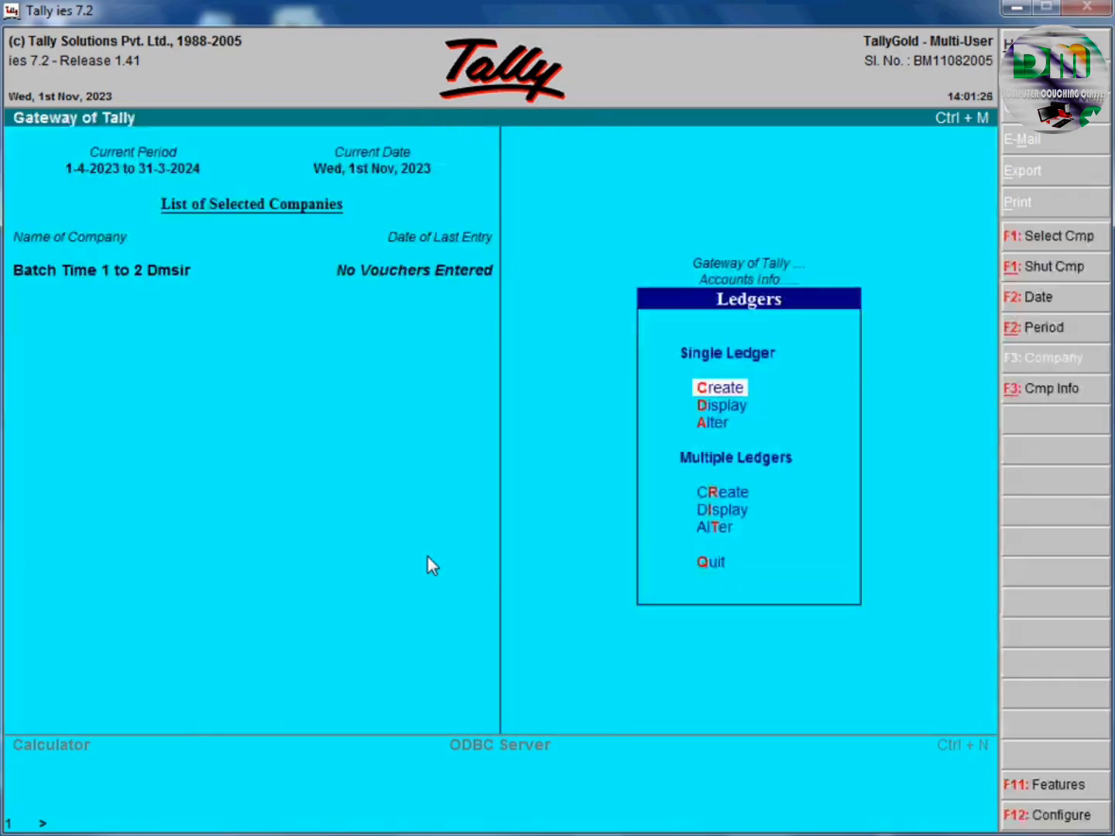
pyautogui.press('Escape')
pyautogui.press('Escape')
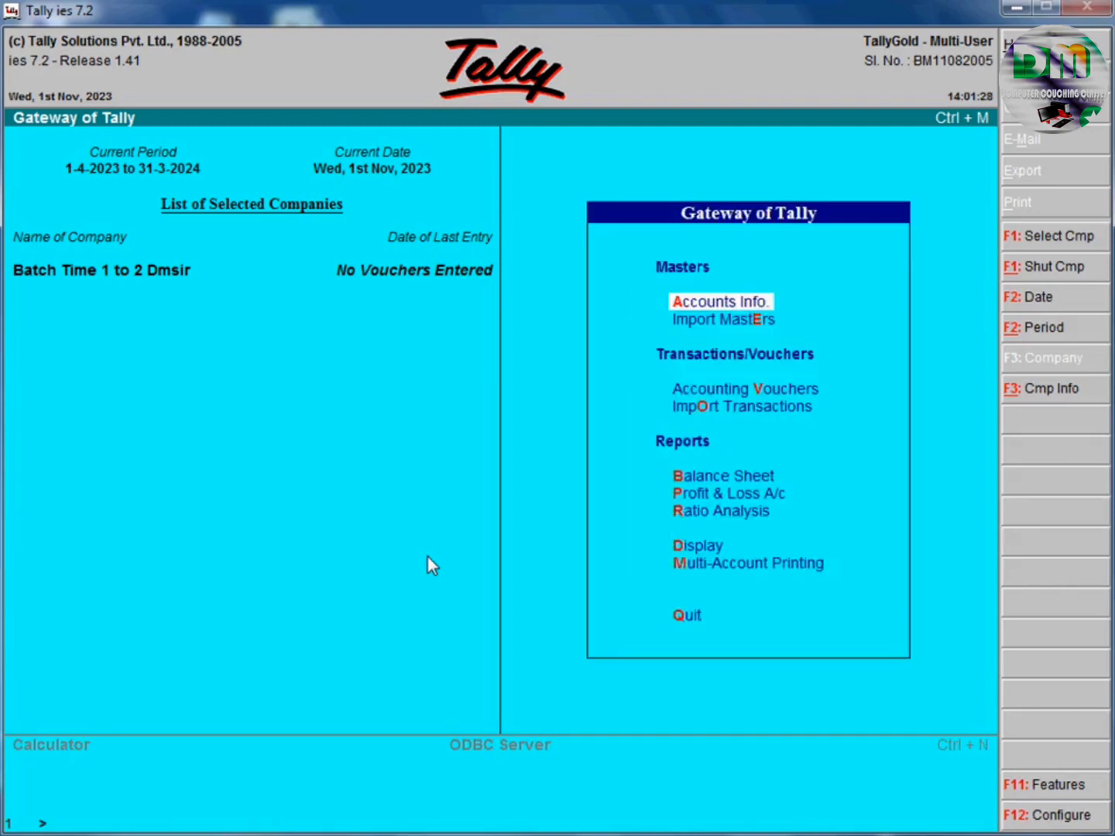
pyautogui.press('Escape')
pyautogui.press('Escape')
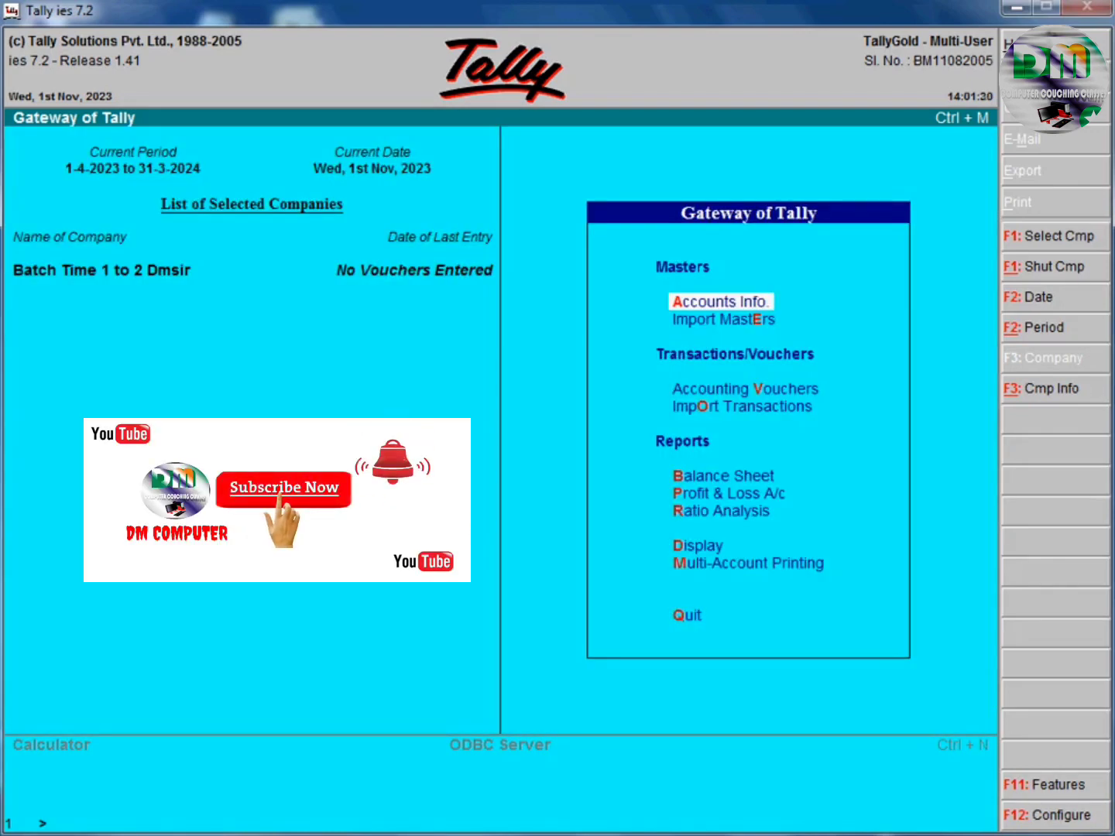